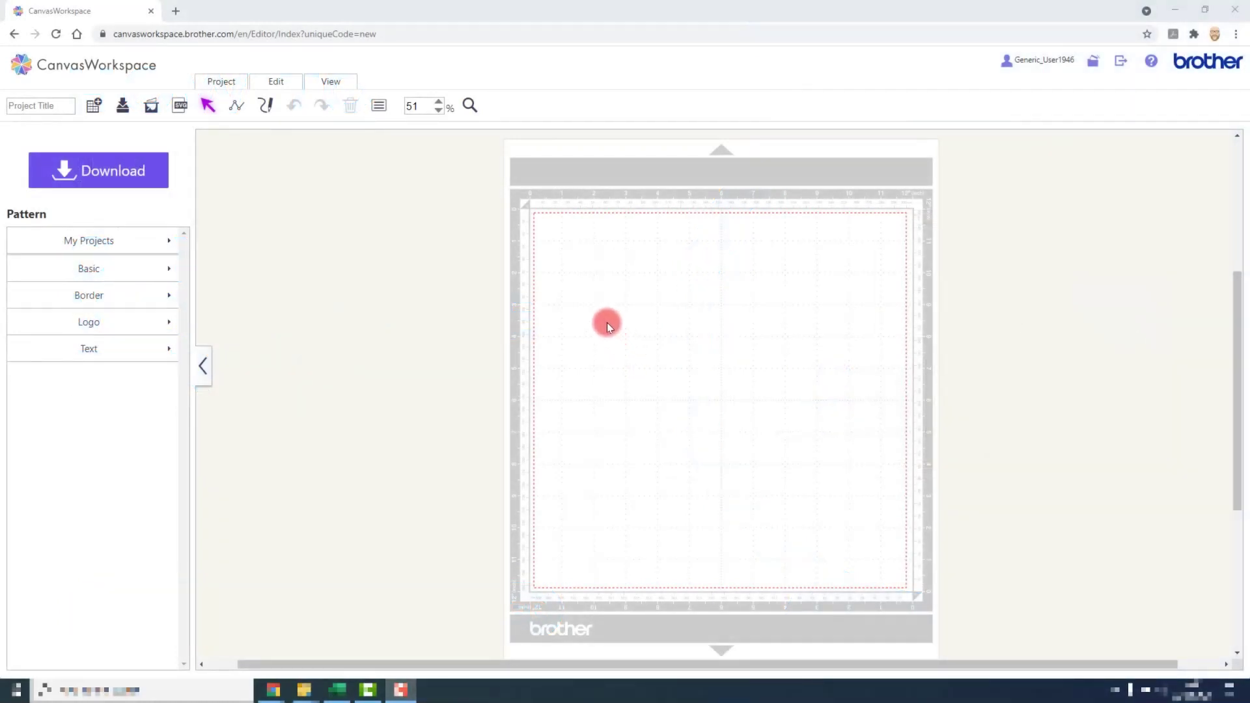
Open Image Tracing and load feather-2781343.png as the picture to trace
click(157, 109)
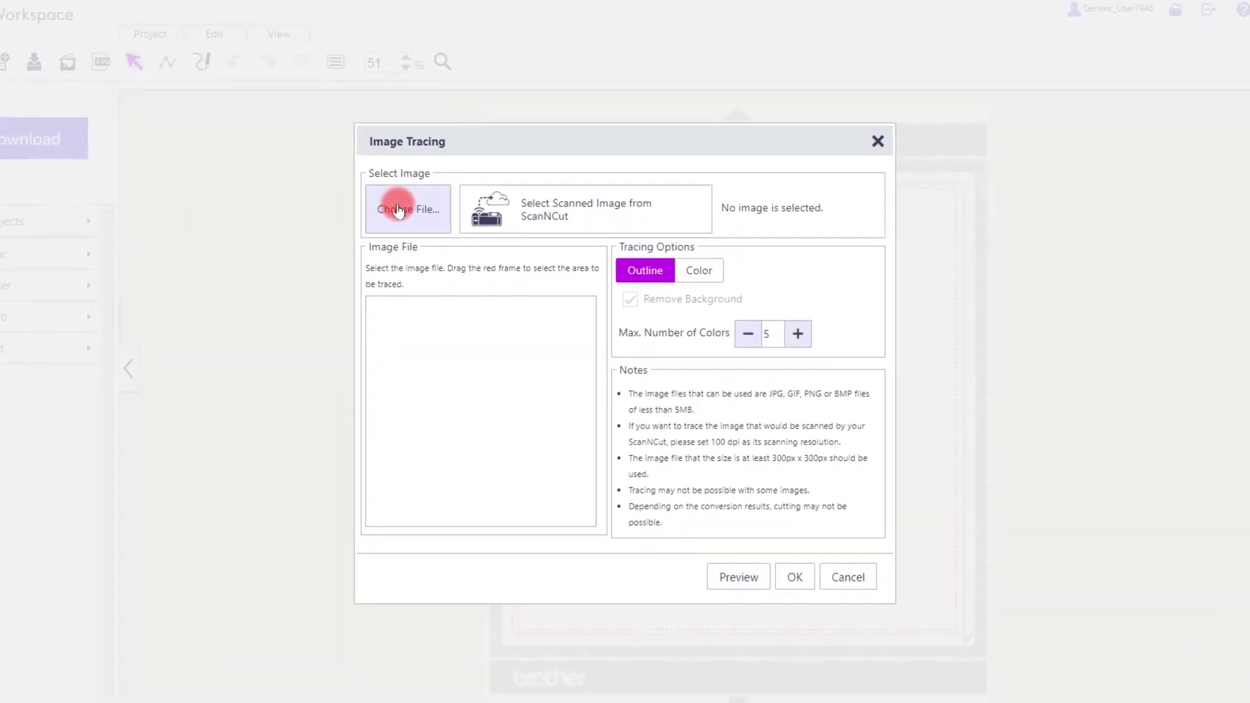
click(398, 210)
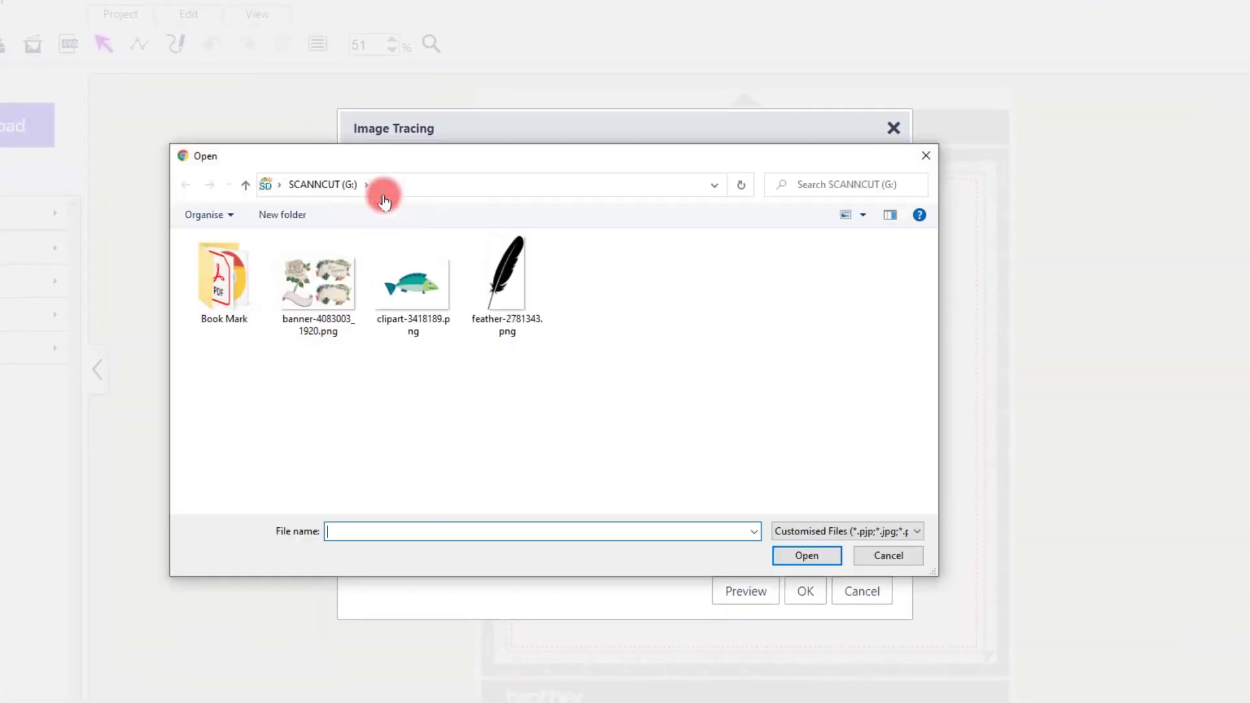
click(524, 263)
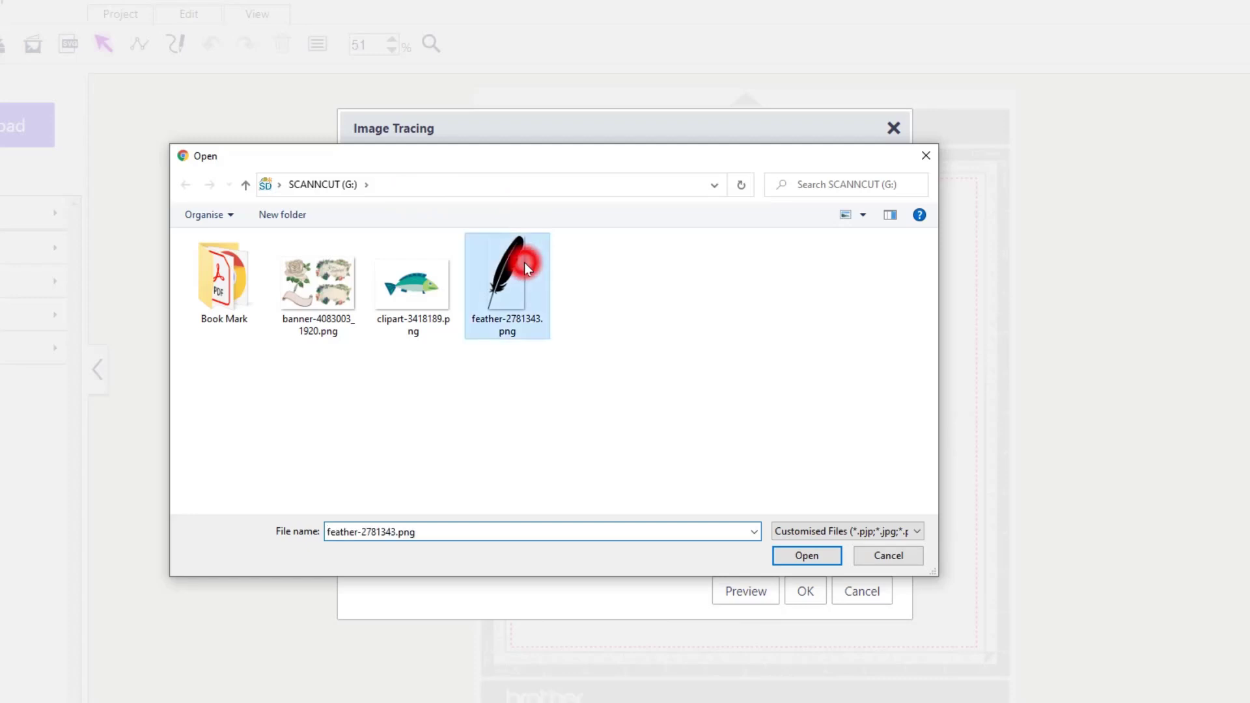
click(784, 556)
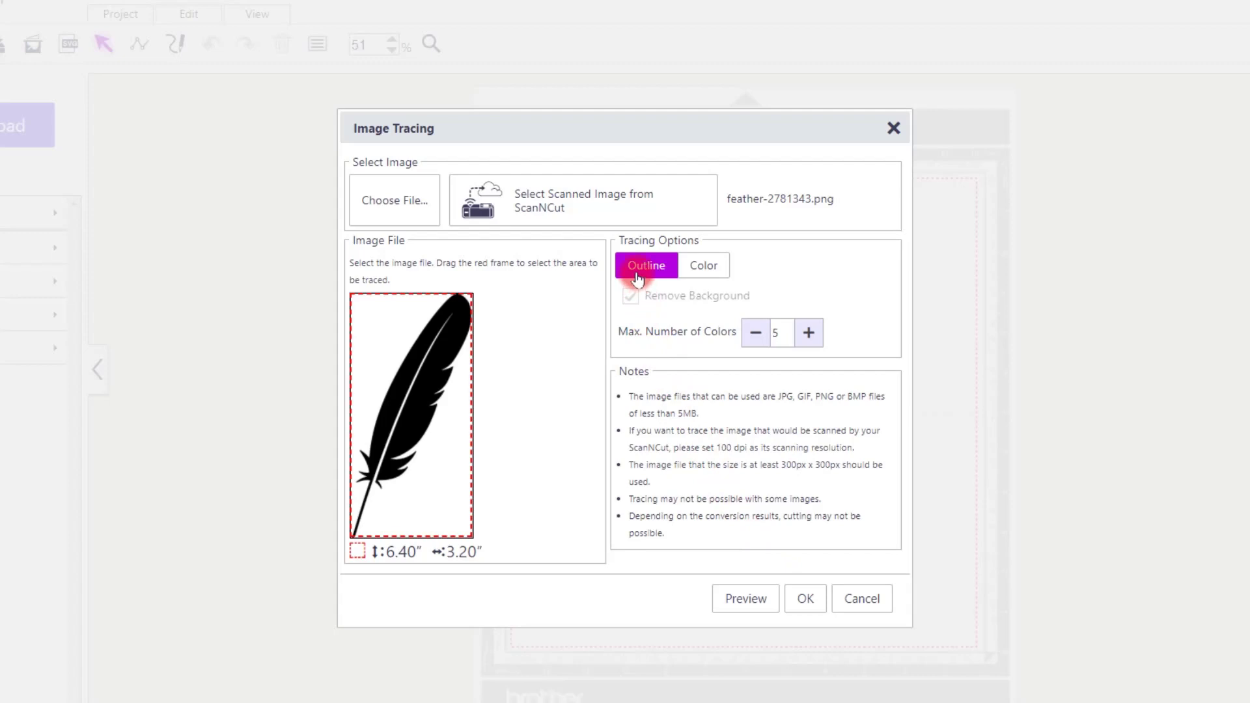
Preview the feather's Outline trace and accept the result
click(747, 599)
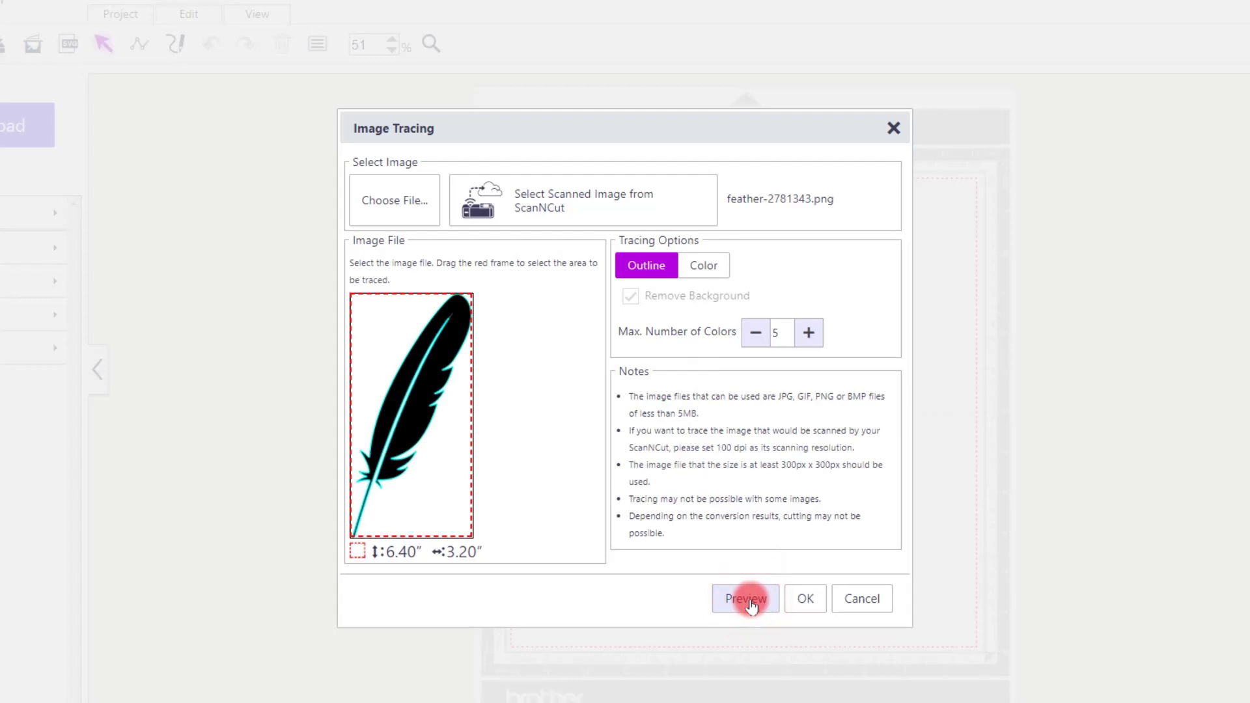
click(530, 515)
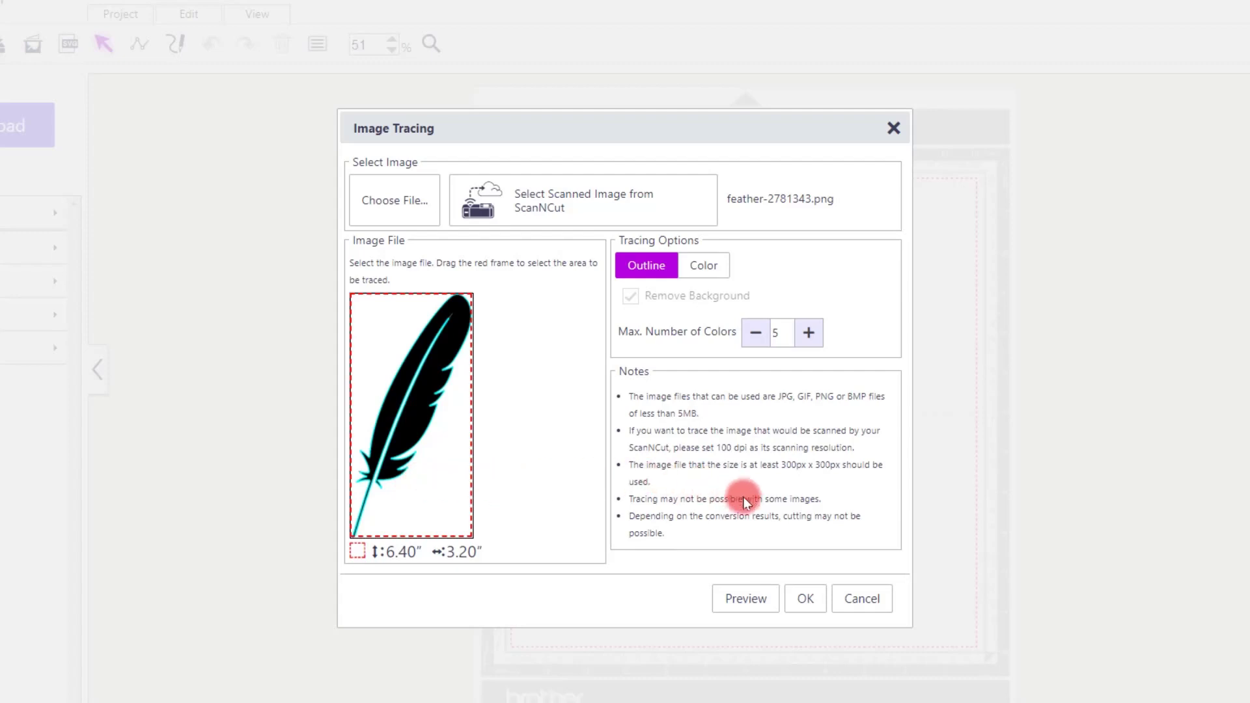
click(800, 600)
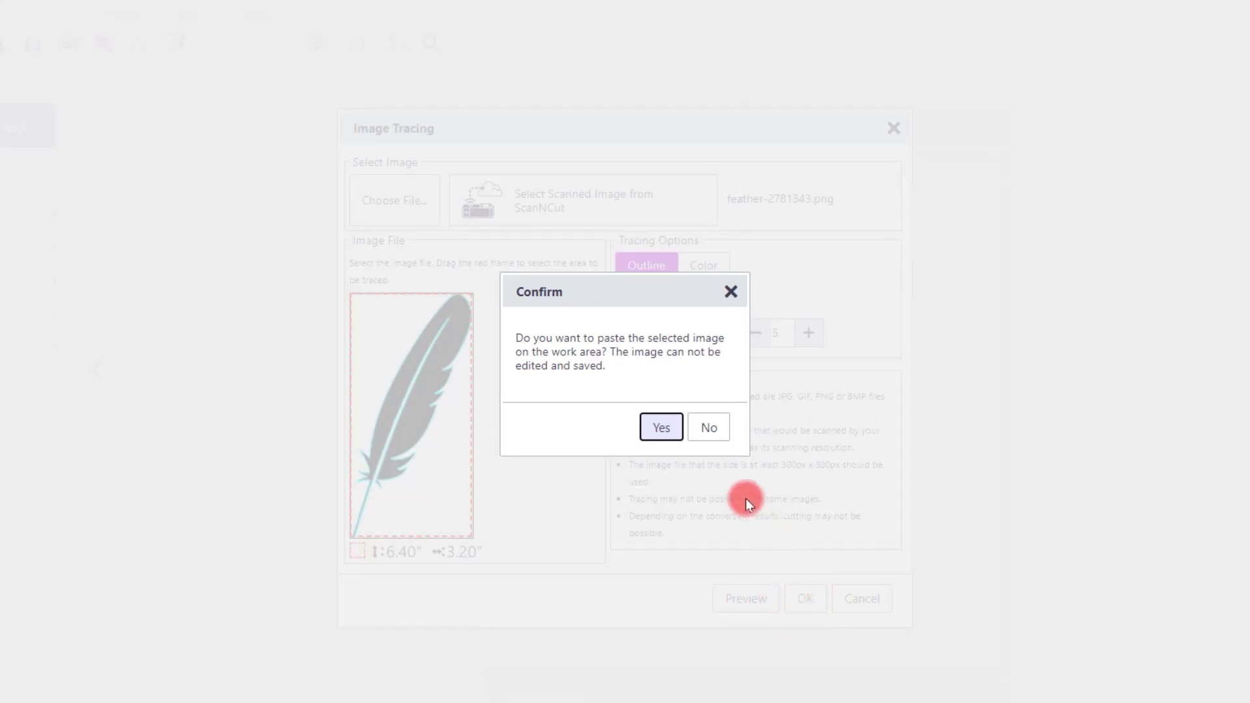
Paste the feather onto the mat and set its 6.38" by 3.11" outline beside the image
click(661, 427)
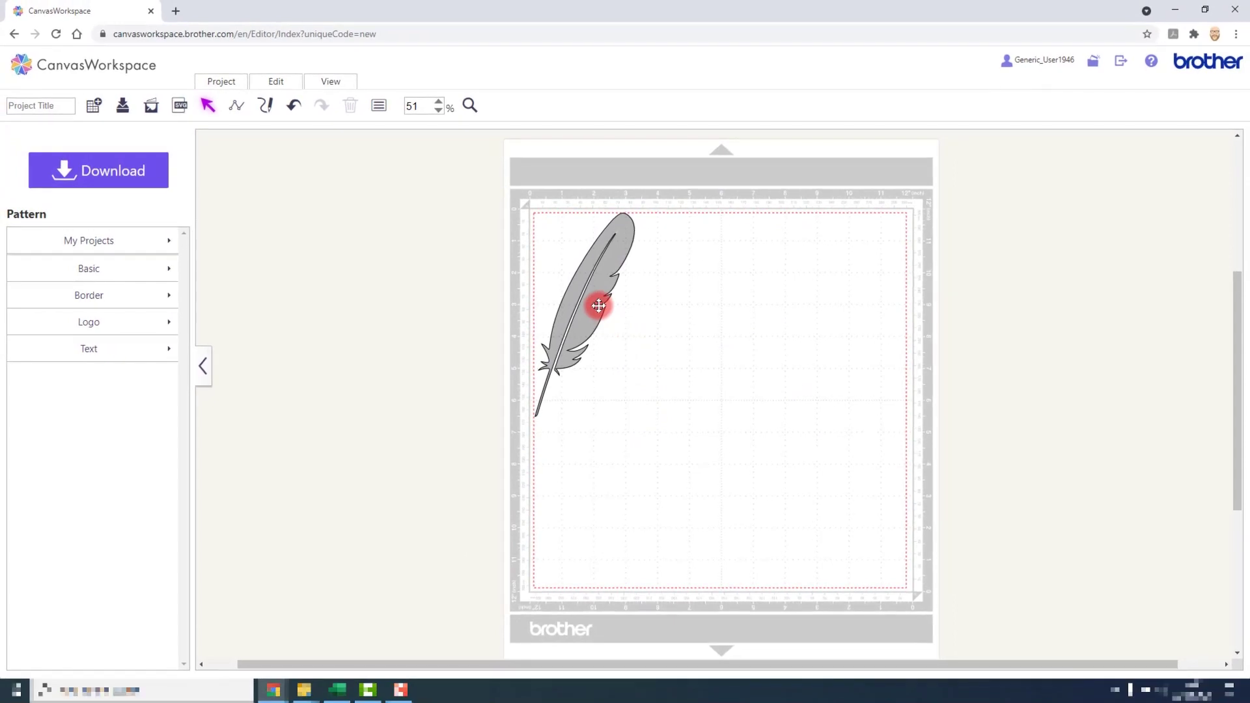
drag(599, 306, 723, 304)
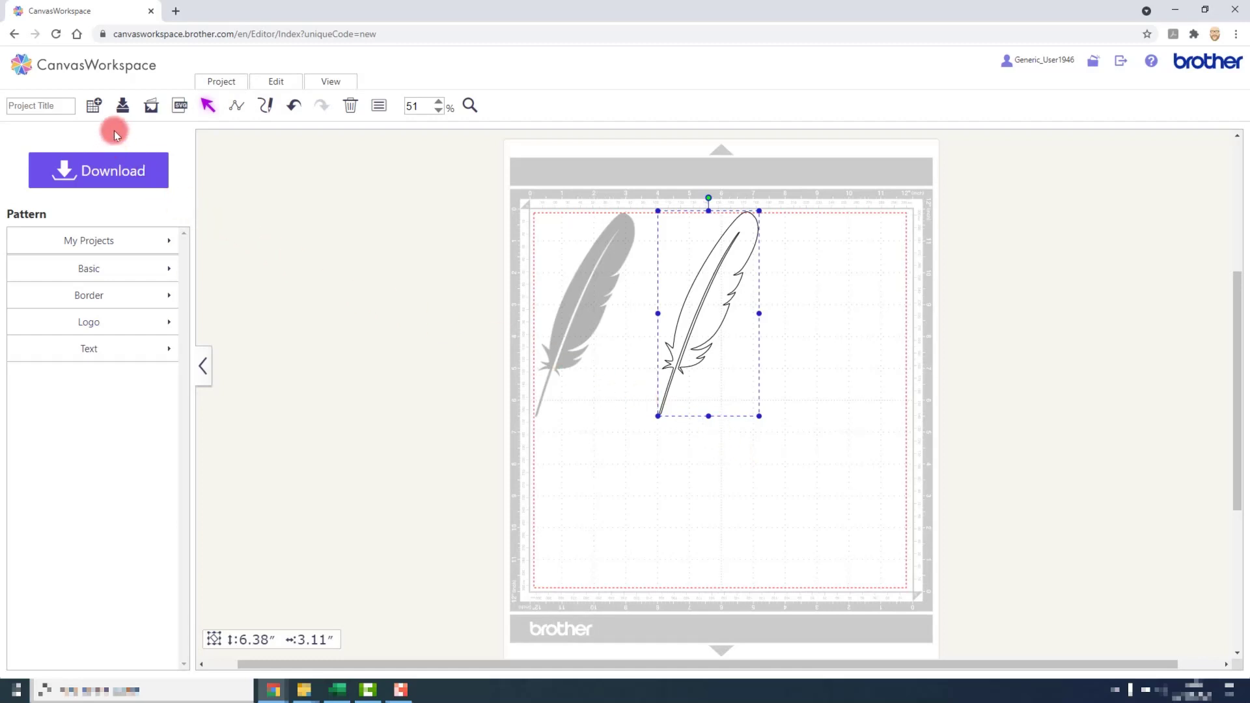
Discard the feather work for a new project and load clipart-3418189.png into Image Tracing
click(95, 109)
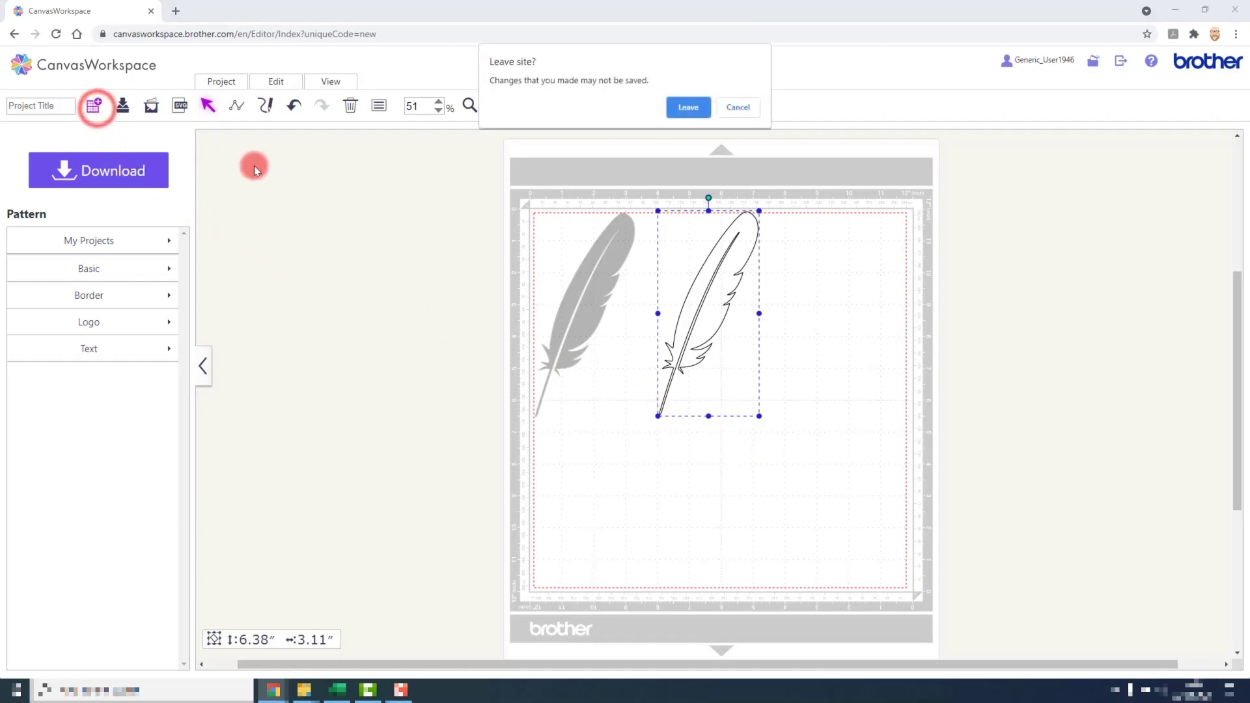
click(675, 108)
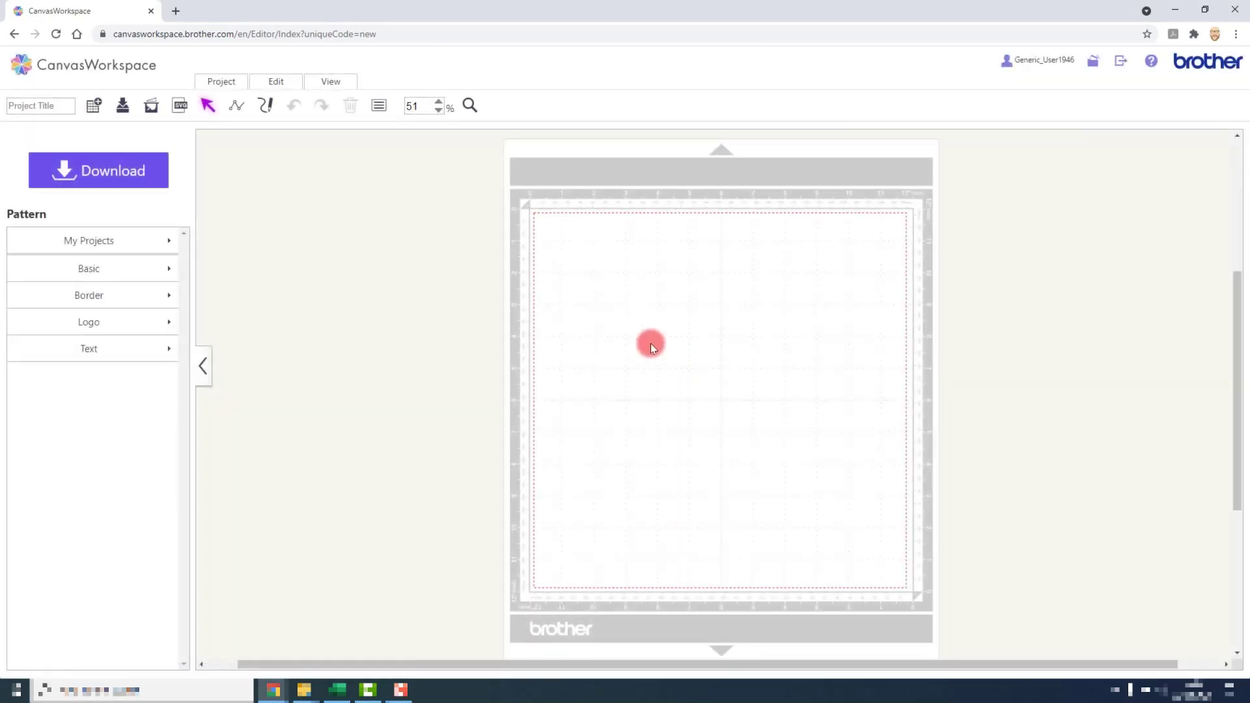
click(152, 107)
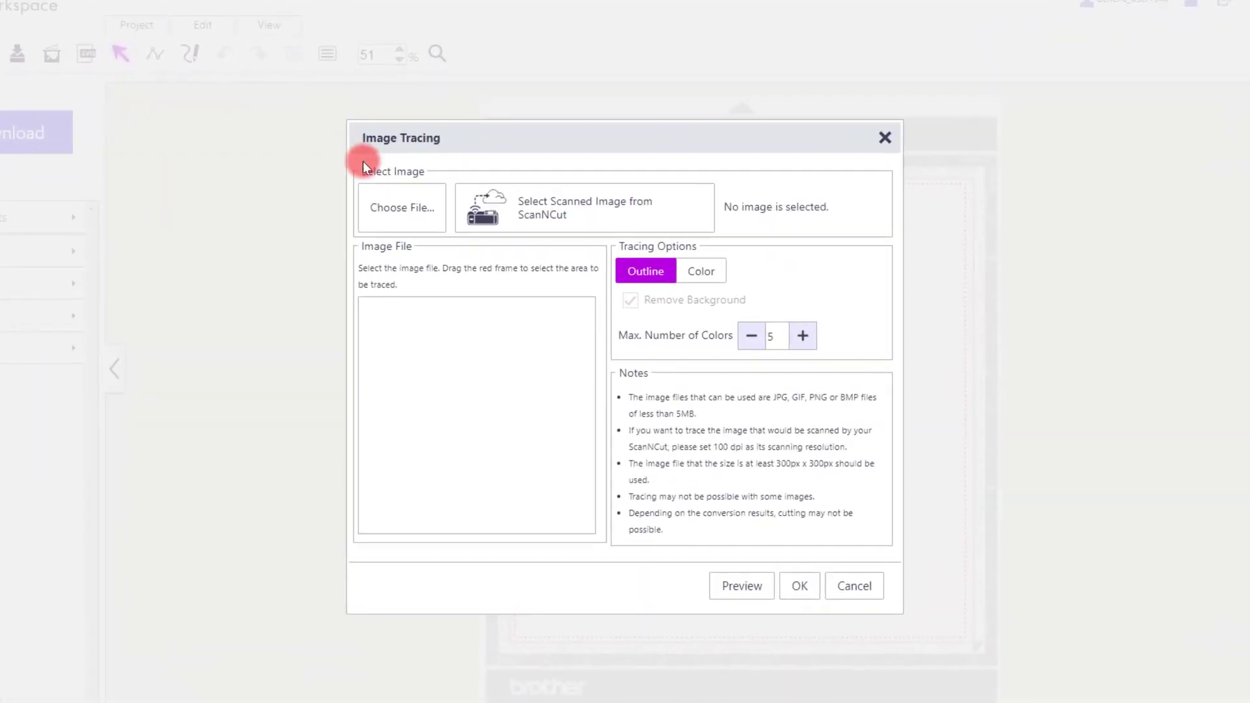
click(434, 233)
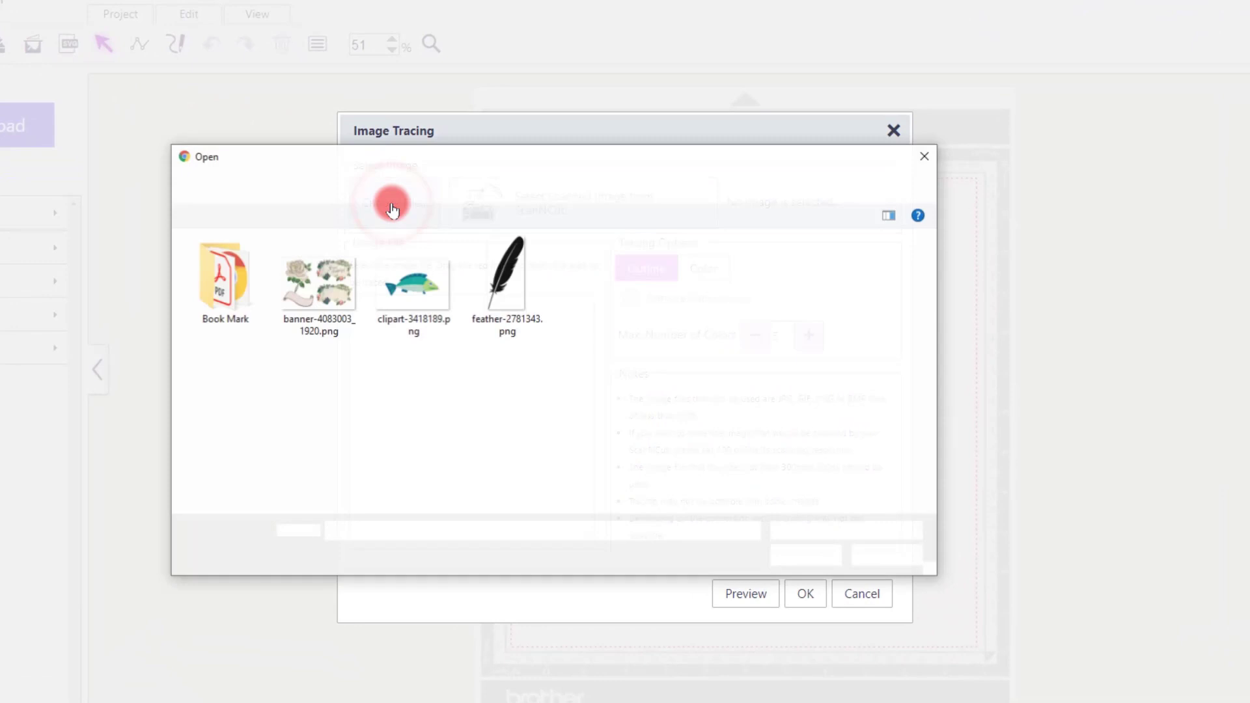
click(403, 282)
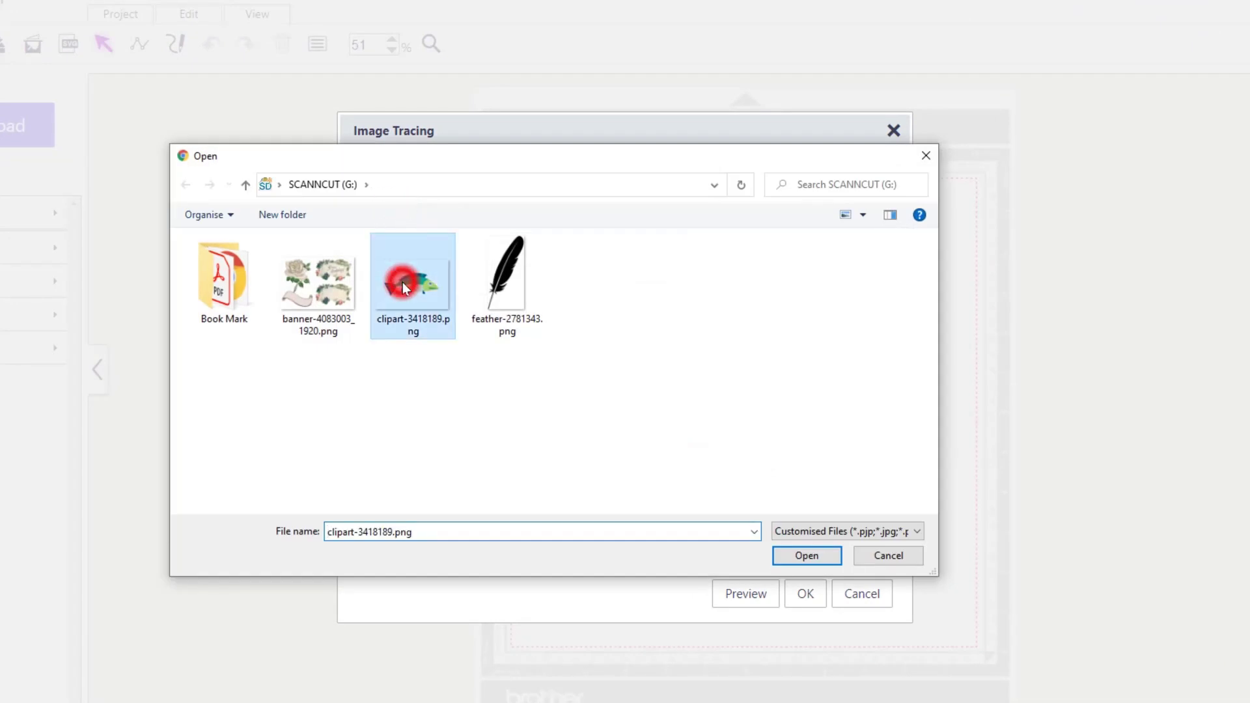
click(798, 561)
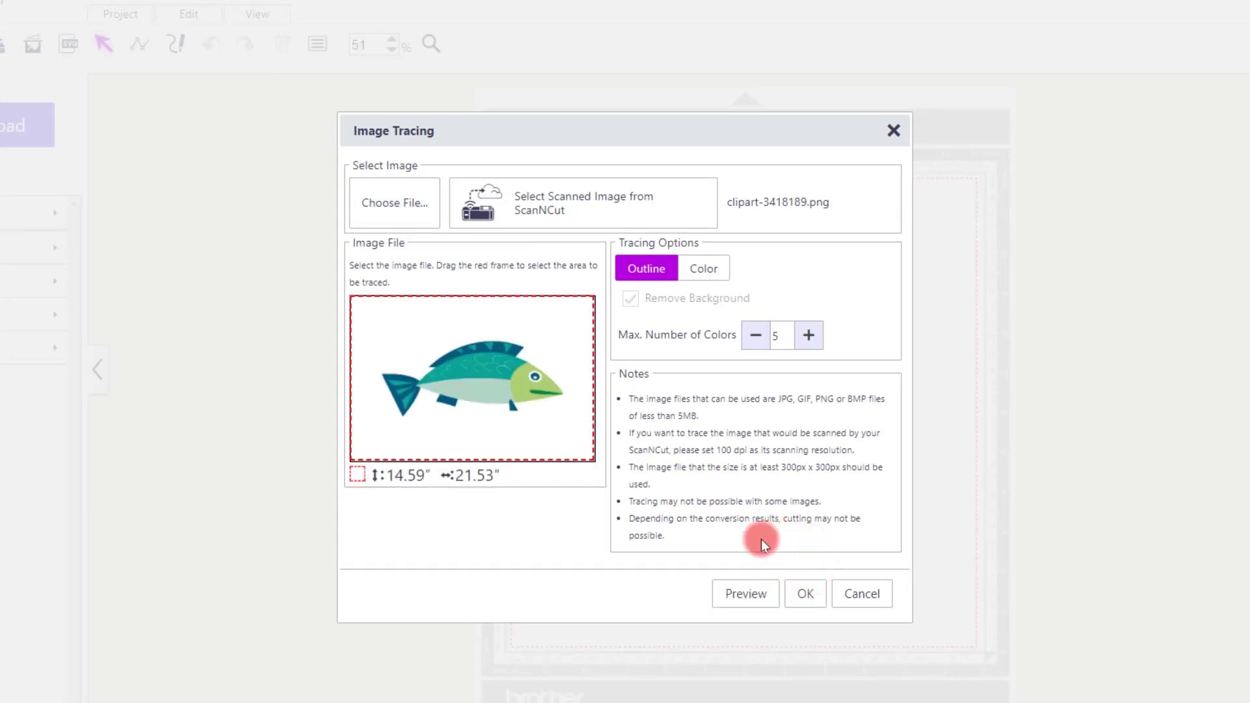
Preview the fish trace, then switch to Color tracing with Remove Background and preview again
click(748, 596)
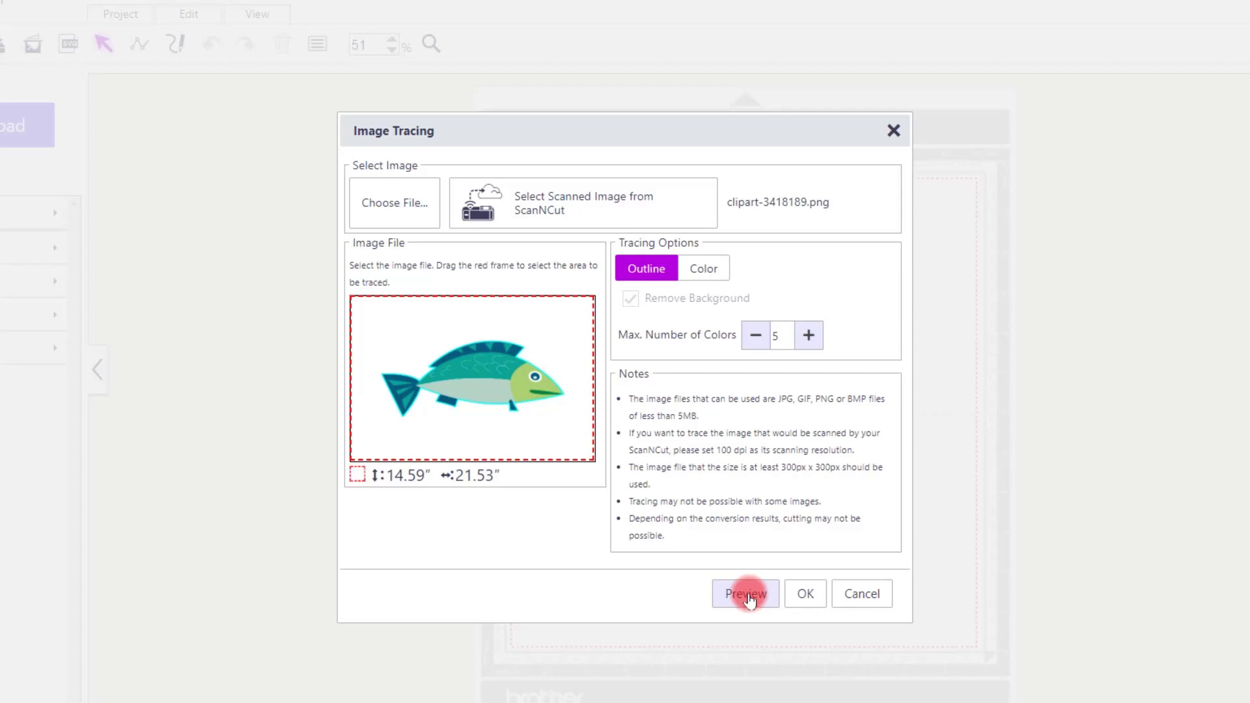
click(702, 280)
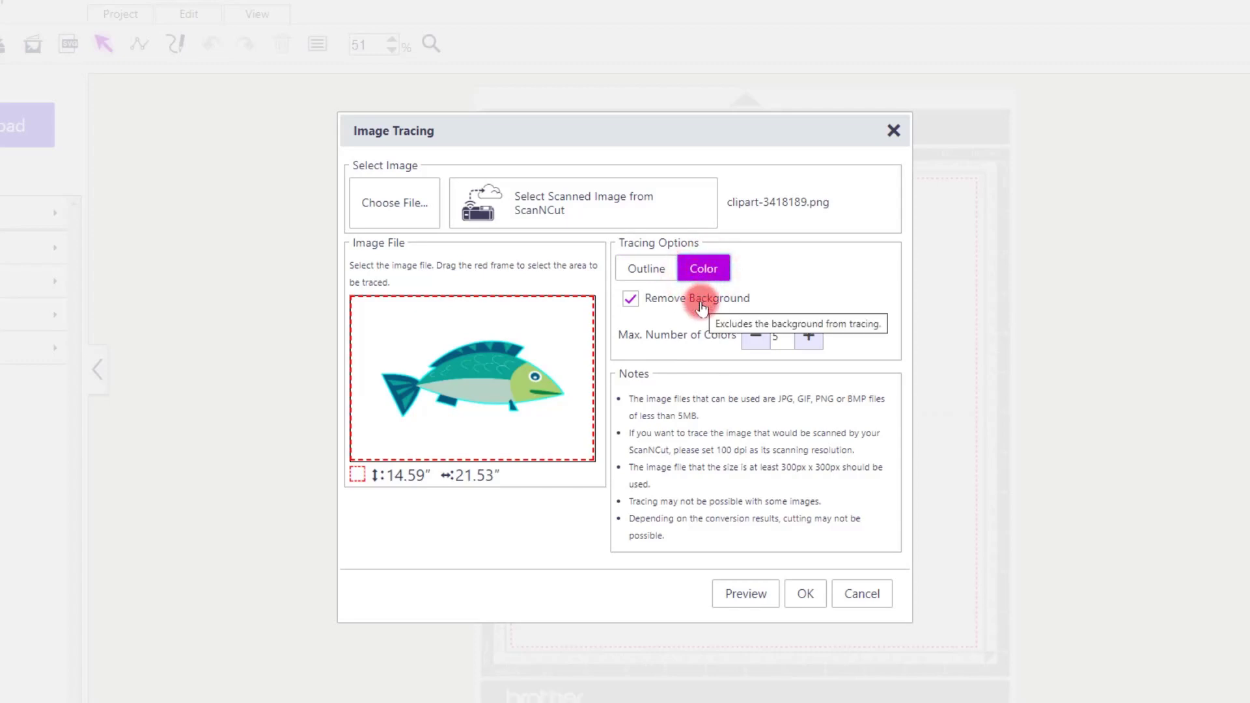
click(748, 595)
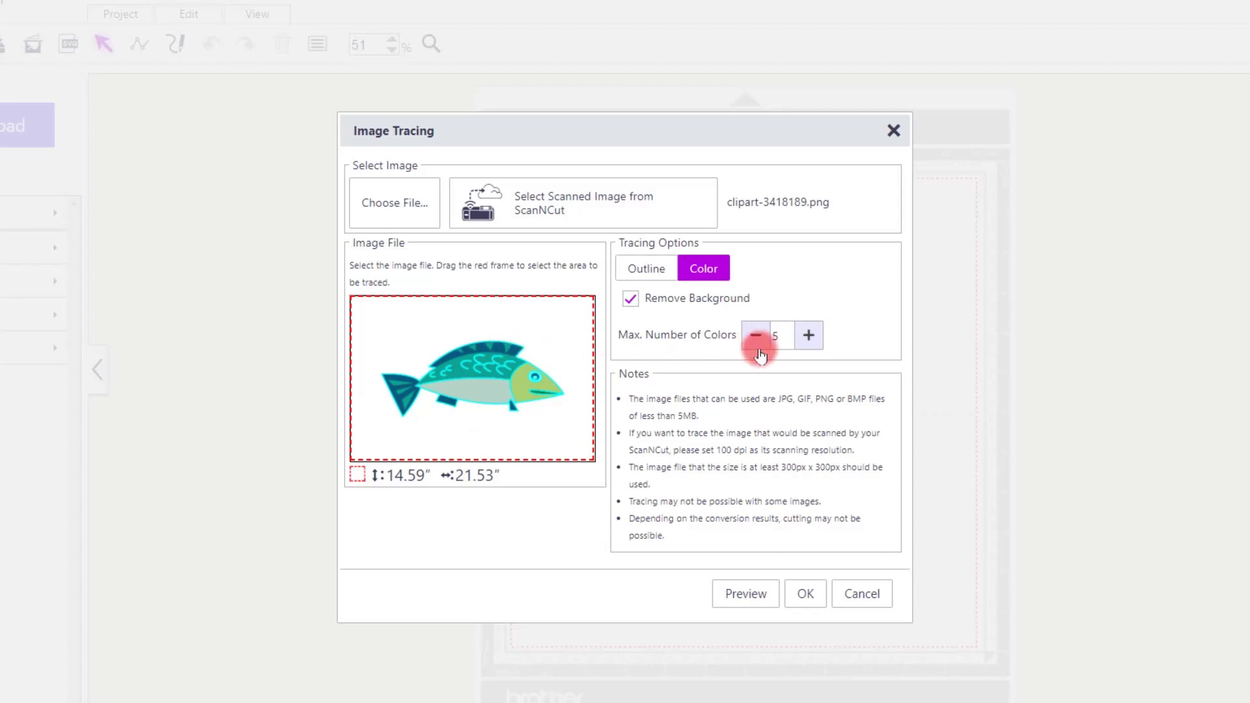
Raise the maximum number of colours and preview the fish's colour trace
click(802, 350)
click(802, 353)
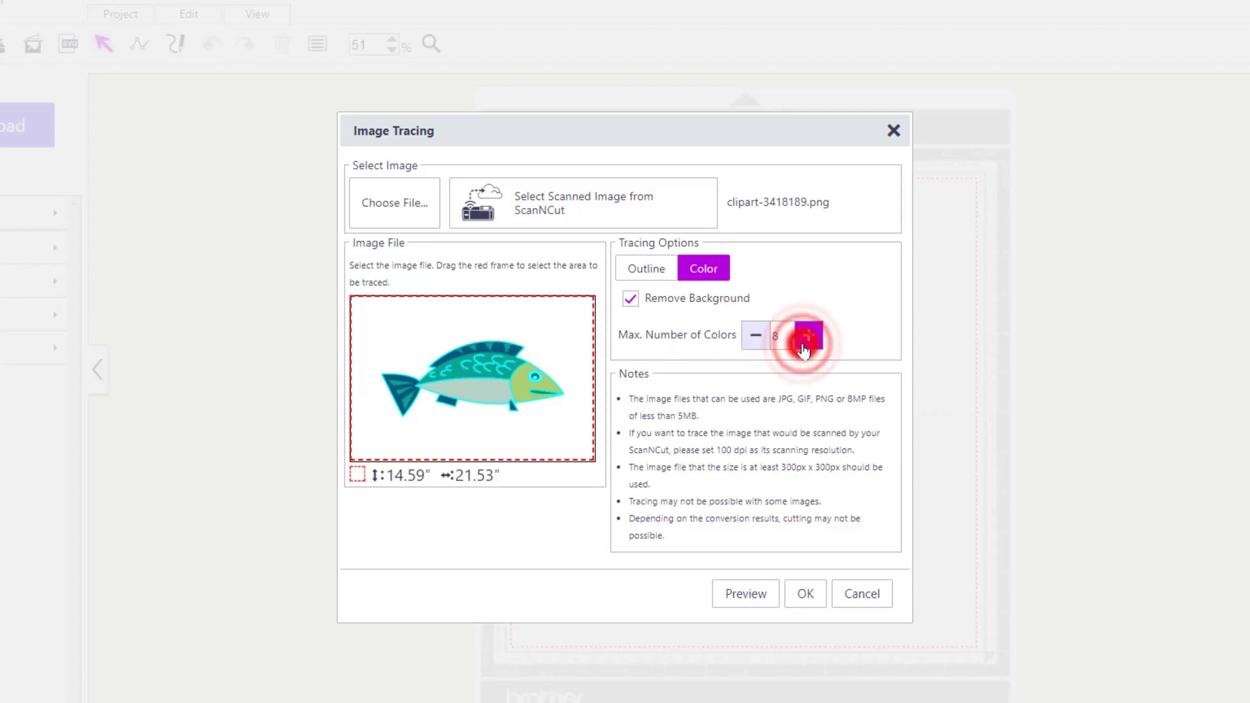
click(801, 356)
click(801, 358)
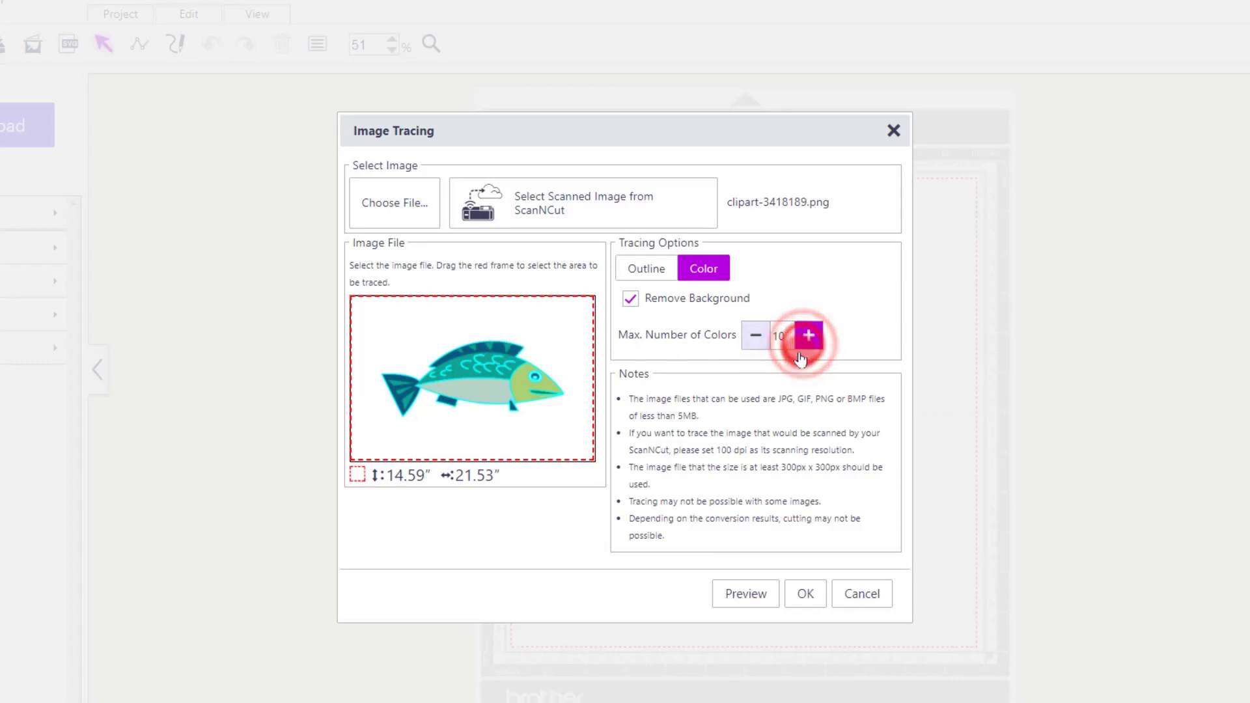
click(752, 593)
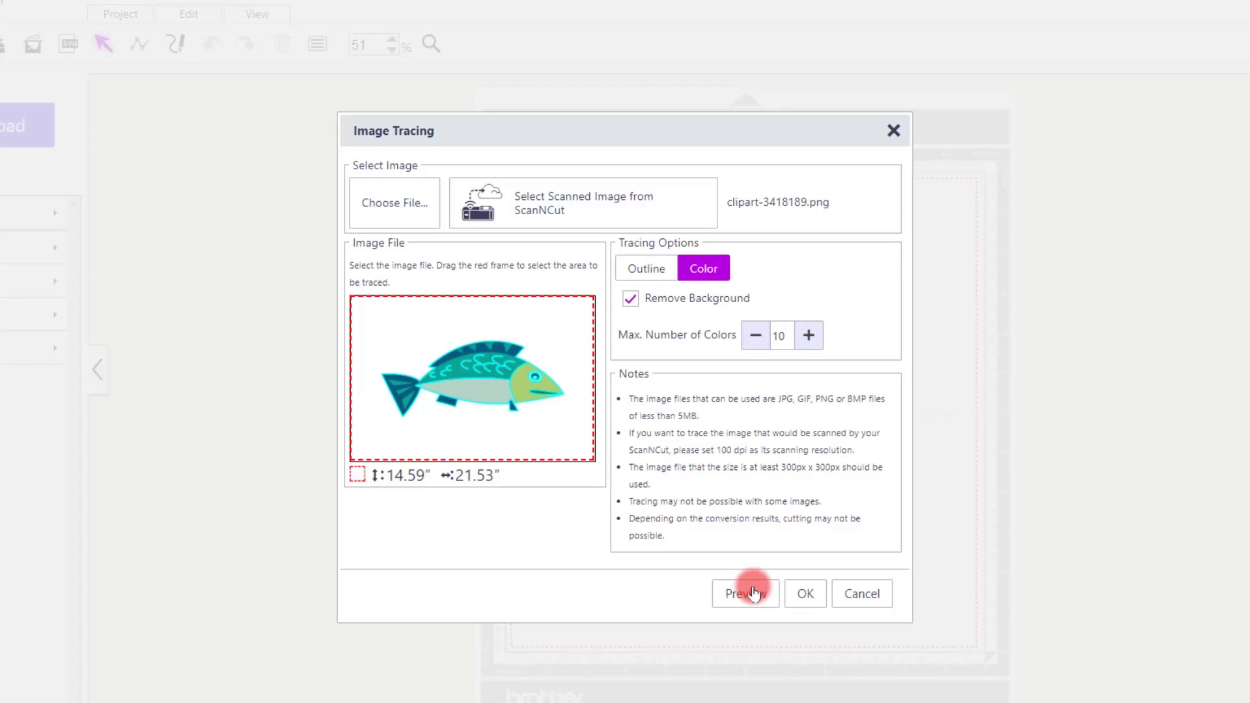
Bring Max. Number of Colors up to 20, preview, and accept the fish trace
click(801, 348)
click(801, 349)
click(802, 348)
click(803, 348)
click(806, 347)
click(805, 348)
click(808, 347)
click(808, 347)
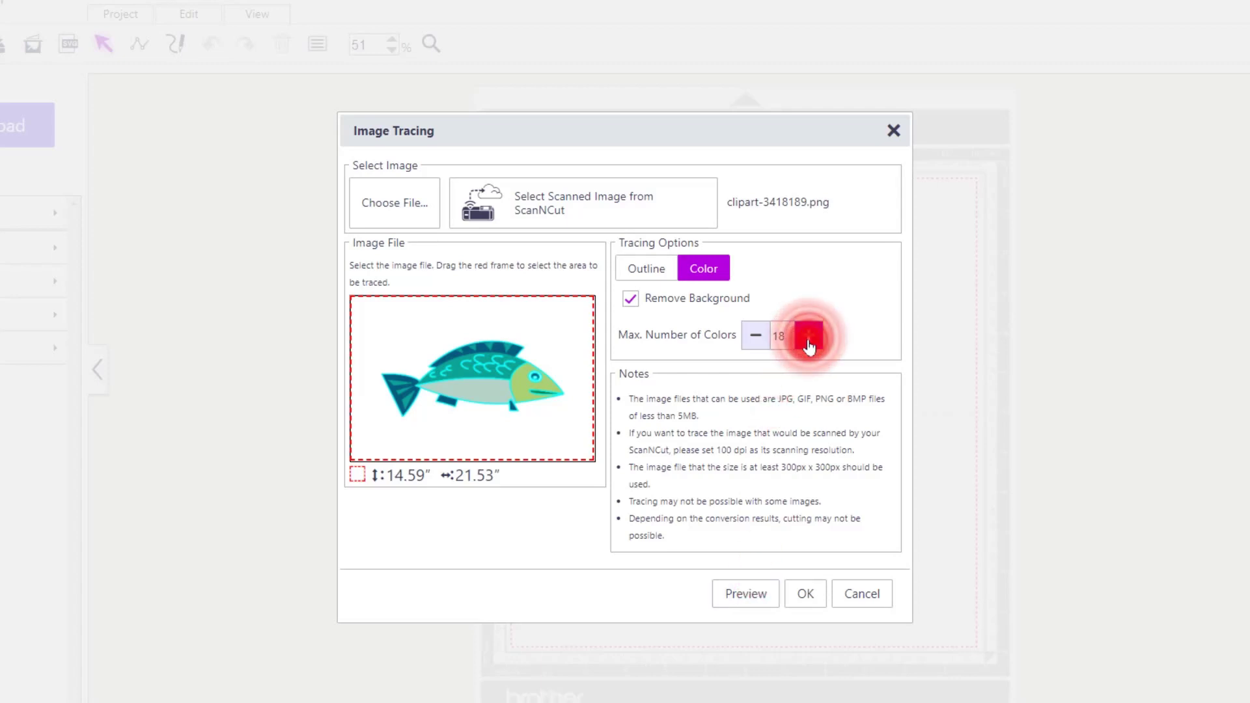
click(809, 346)
click(809, 346)
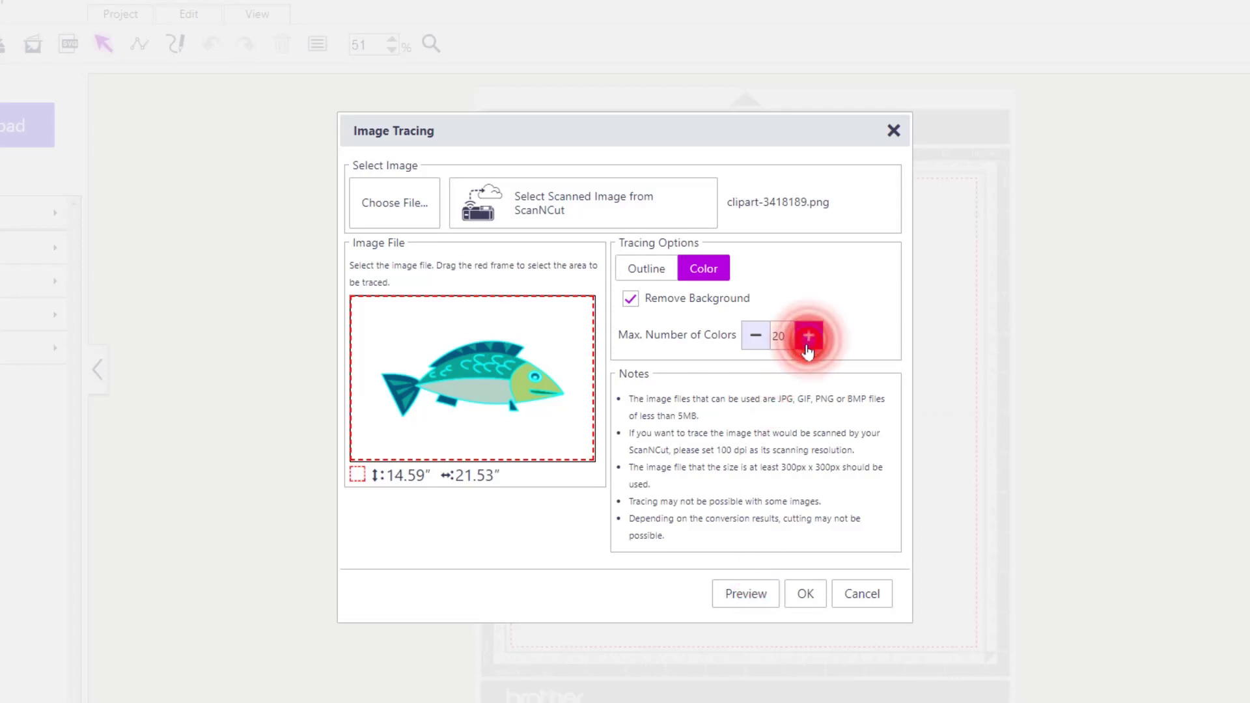
click(758, 594)
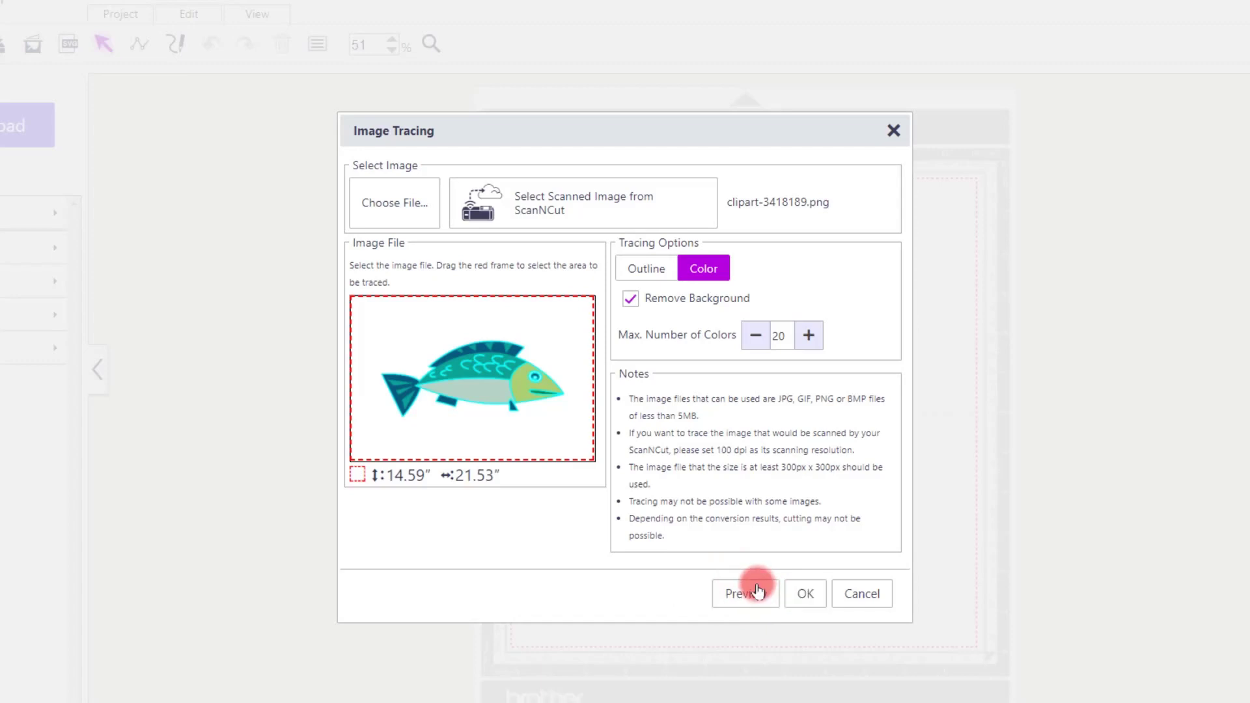
click(792, 590)
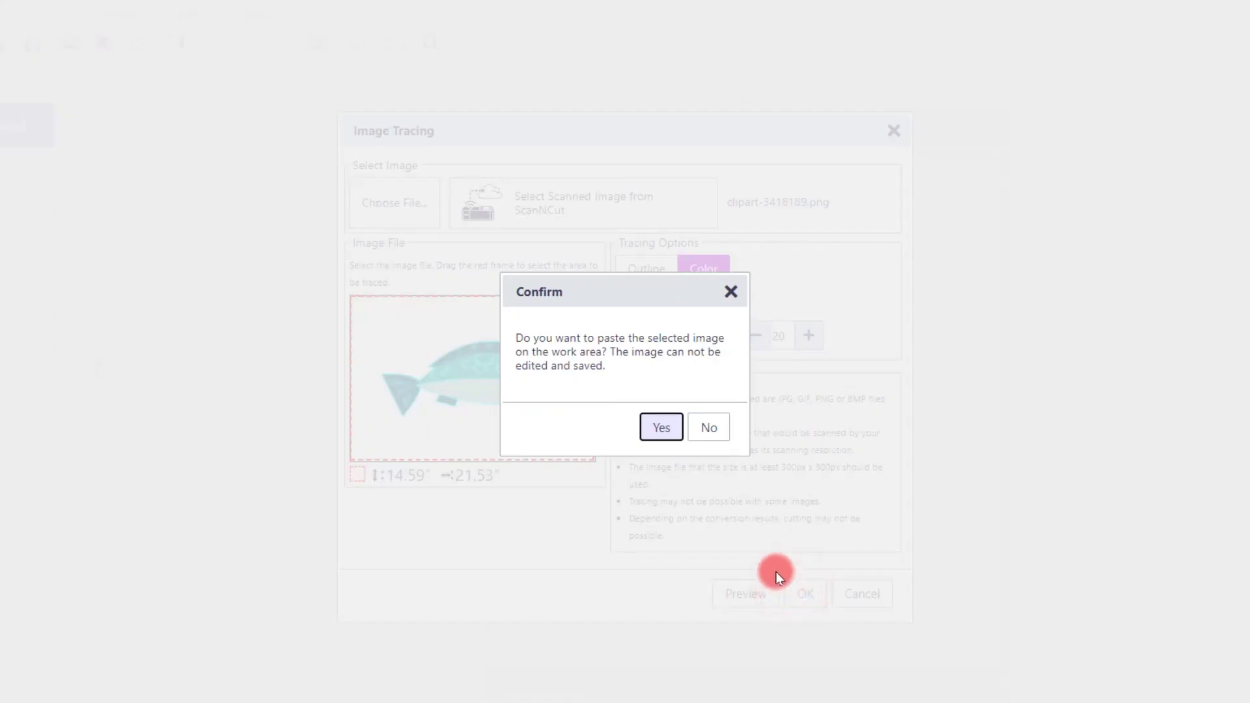
Paste only the fish outline, shrink it to 10.17" by 4.22", and move it onto the mat
click(708, 430)
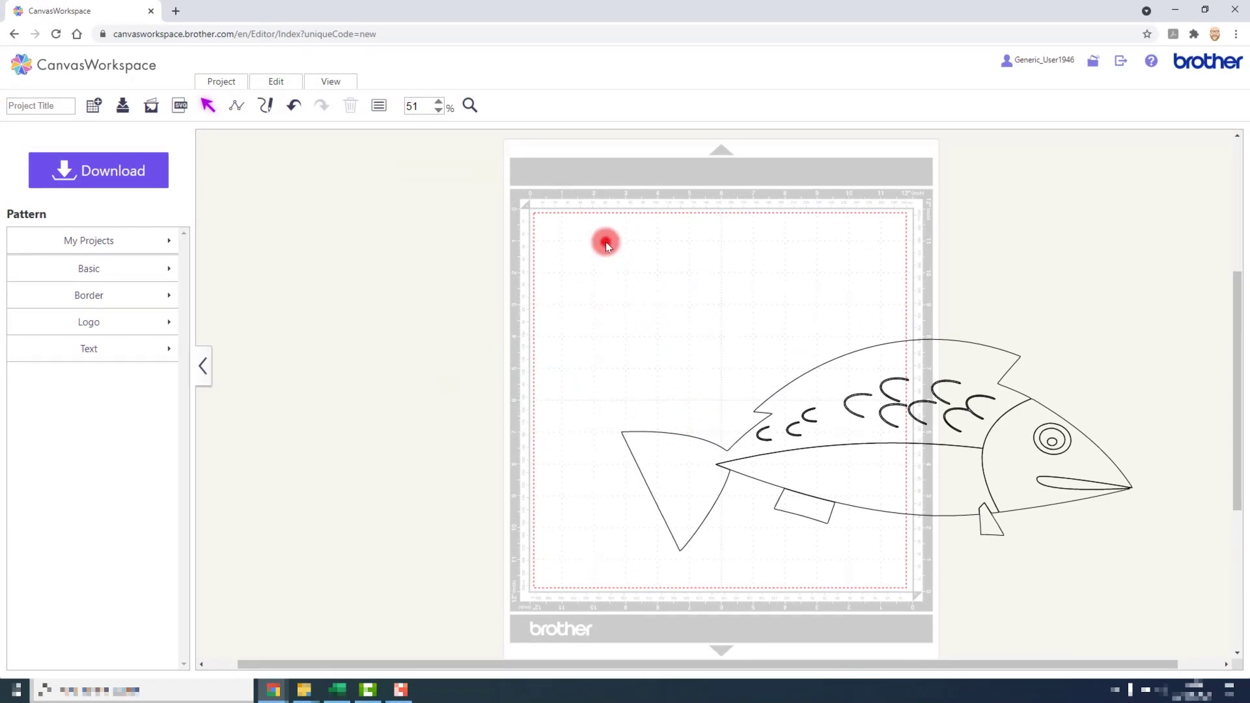
drag(605, 241, 1153, 621)
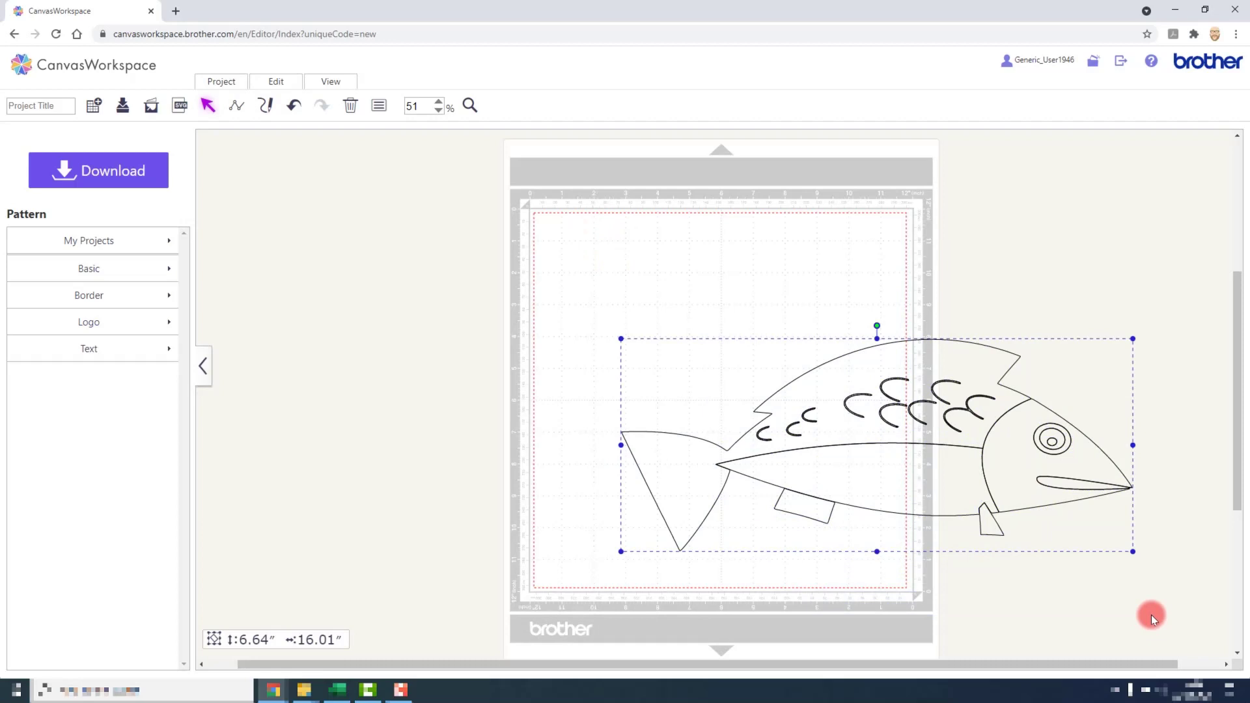
drag(1134, 553, 948, 479)
drag(844, 420, 784, 405)
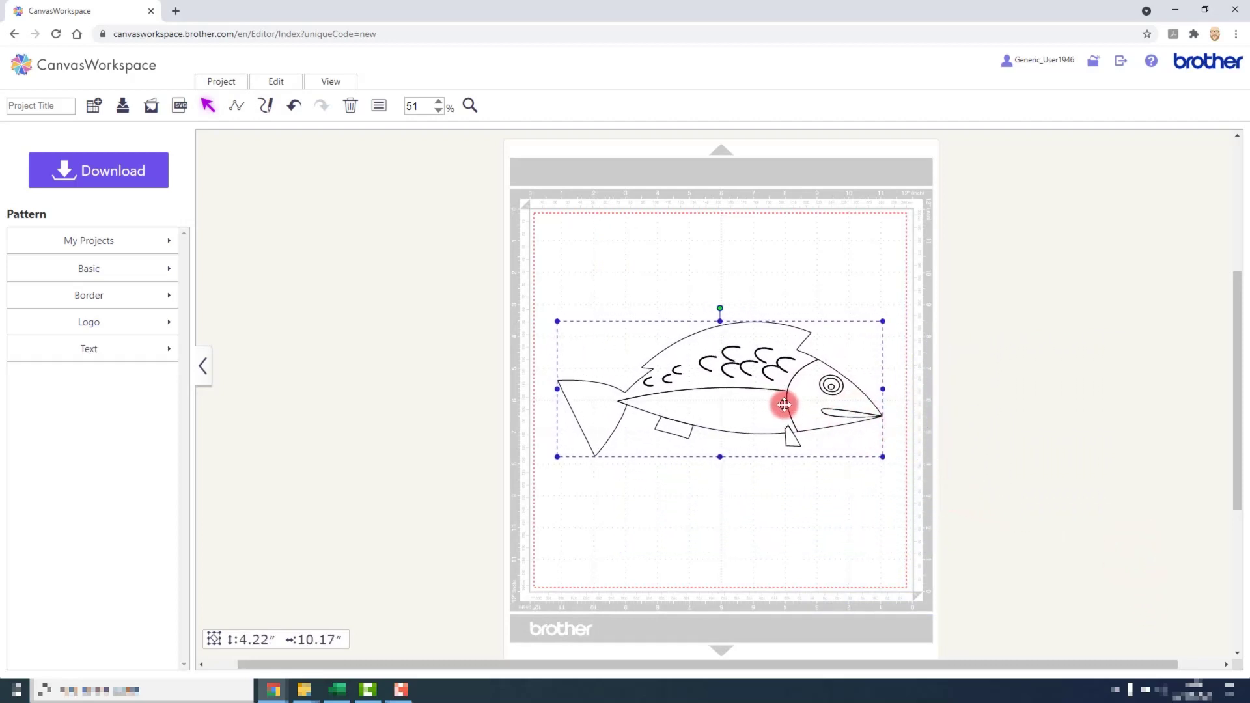
click(794, 509)
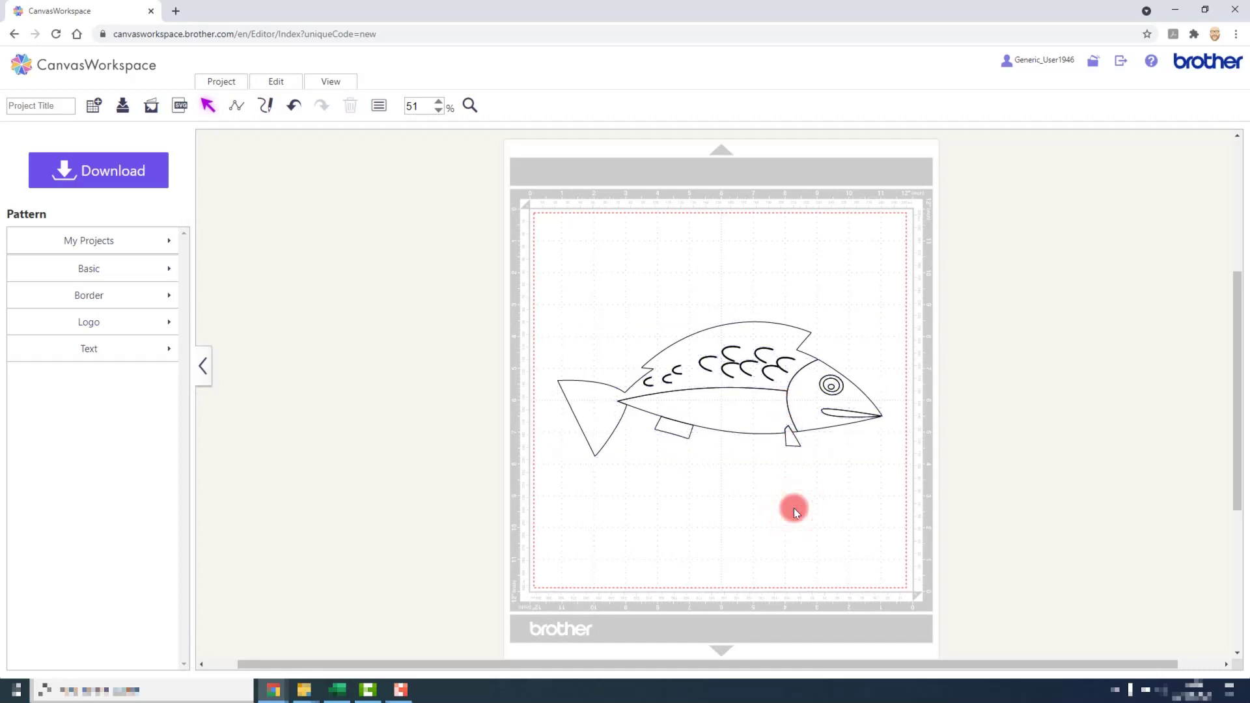
Pull the fish's upper body with tail, lower body and small fin apart
click(745, 334)
drag(745, 334, 705, 257)
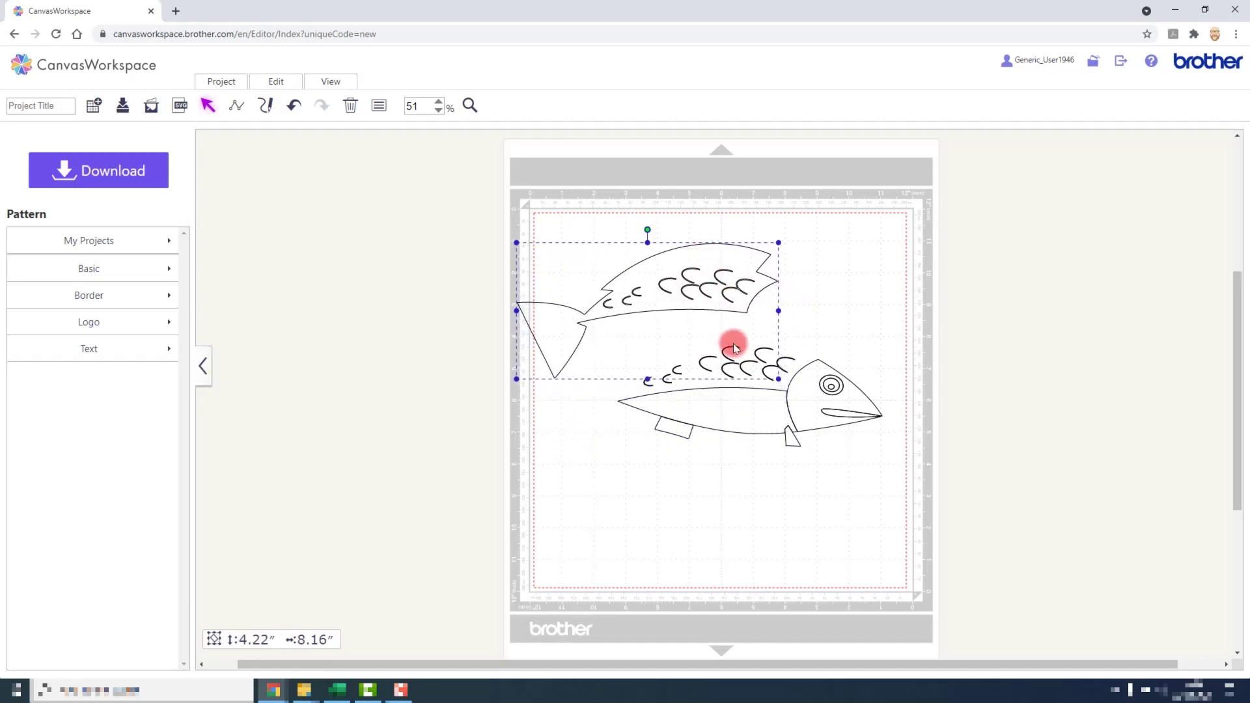
click(743, 417)
drag(742, 417, 729, 521)
drag(679, 426, 614, 443)
click(635, 329)
Delete the loose scale curves from the lower part of the fish
drag(638, 323, 776, 417)
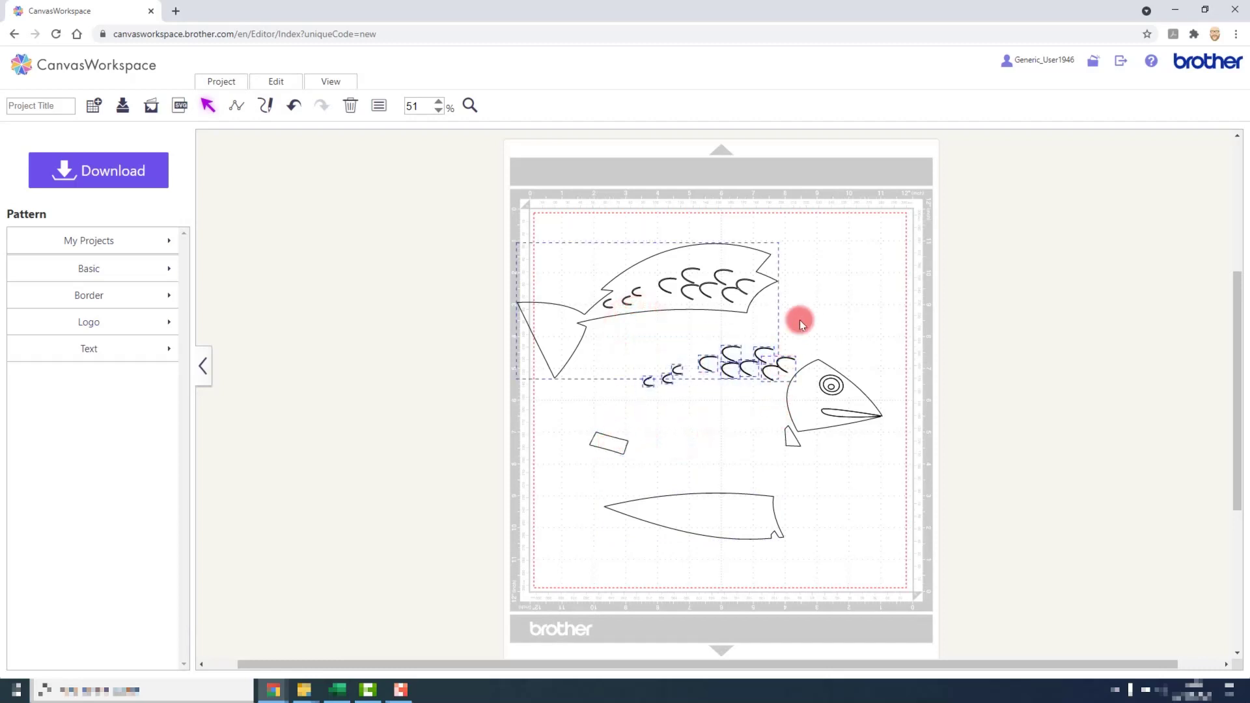
shift+click(773, 282)
key(Delete)
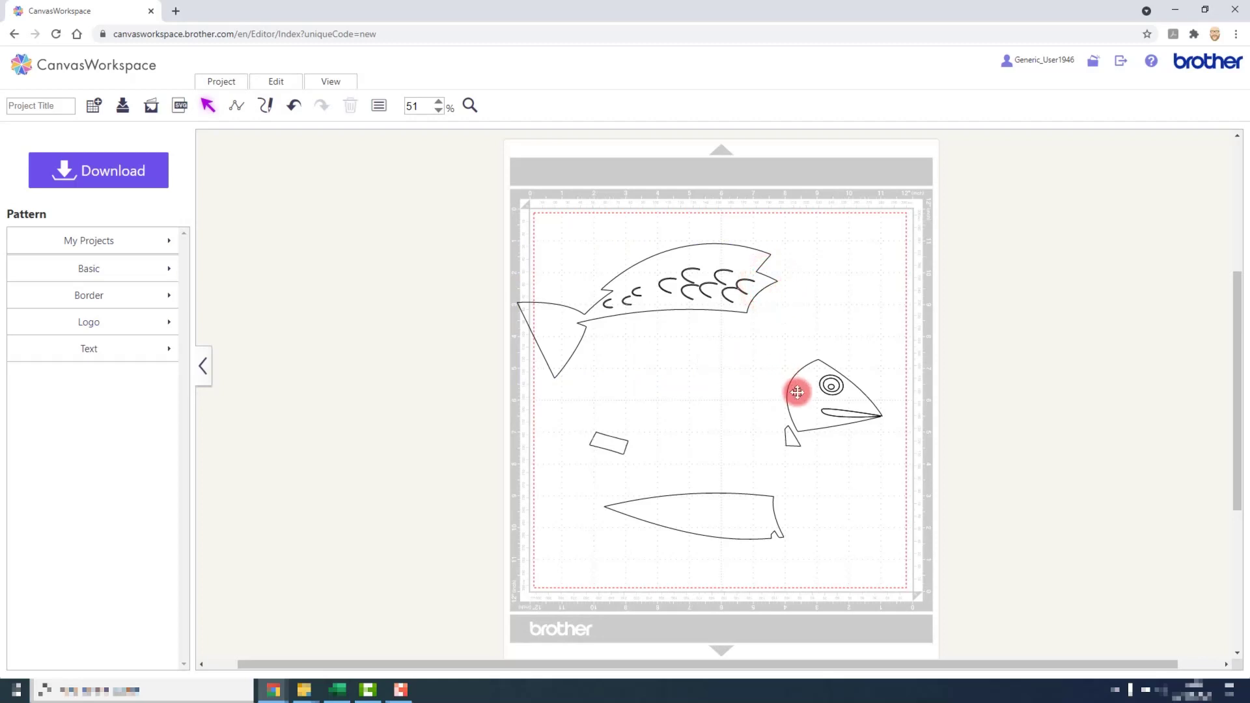
Move the head up off the jaw and separate the three eye rings
drag(795, 391, 802, 311)
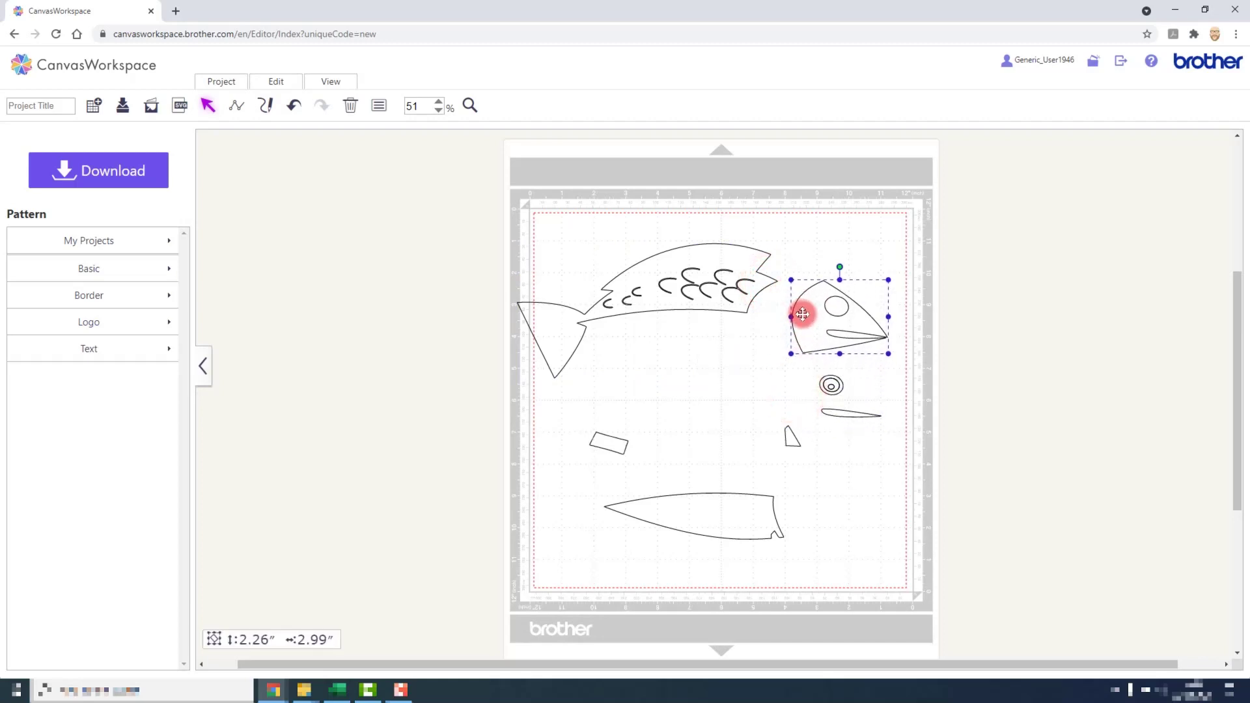
click(832, 394)
drag(831, 395, 802, 388)
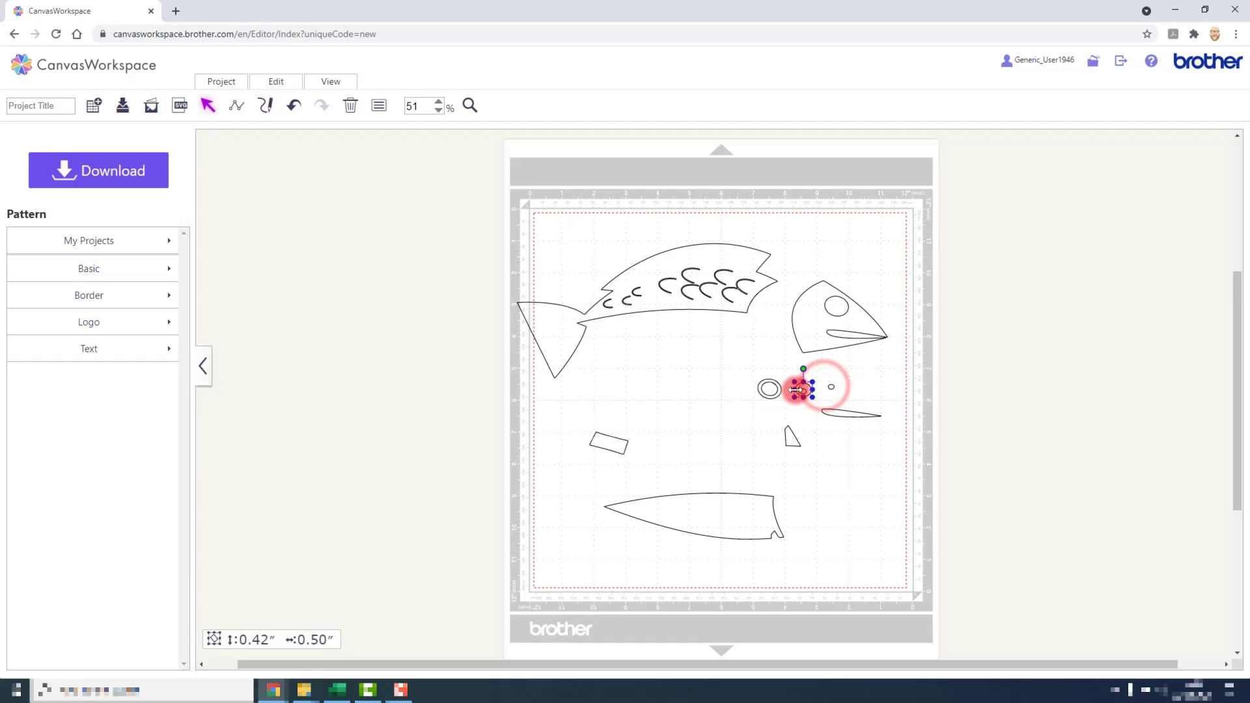
click(858, 380)
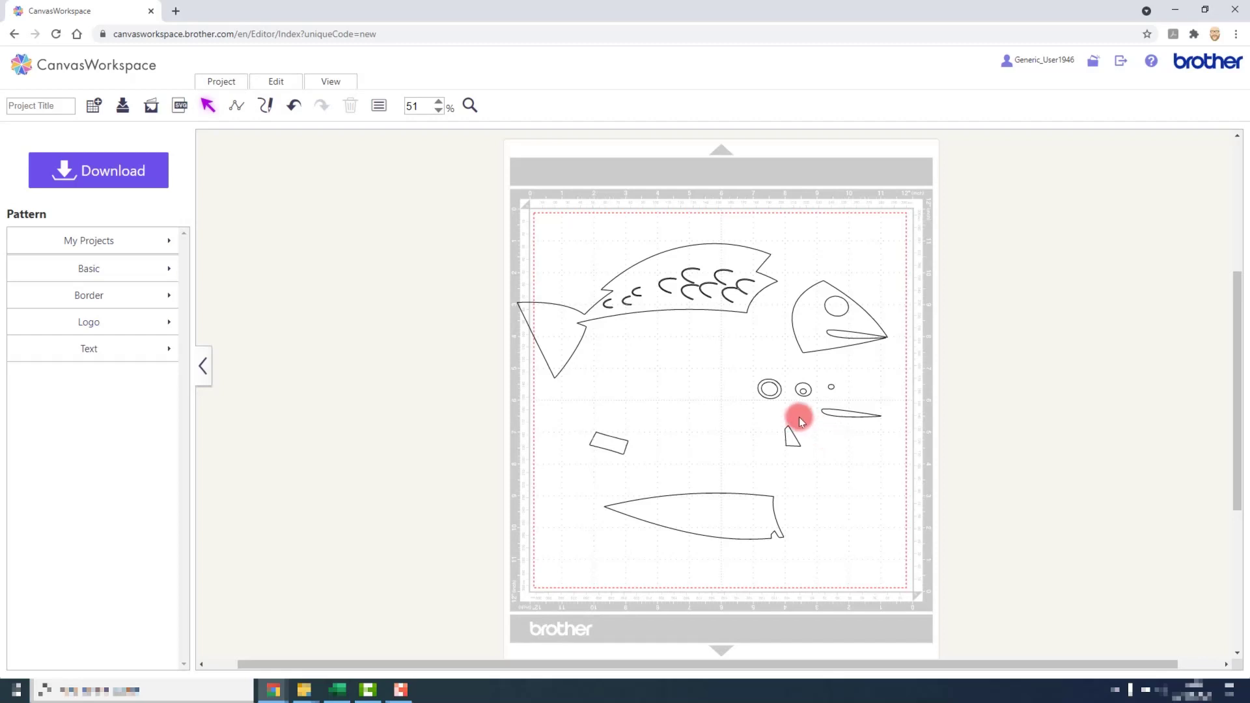
Discard the fish layout for a new project and load banner-4083003_1920.png into Image Tracing
click(94, 109)
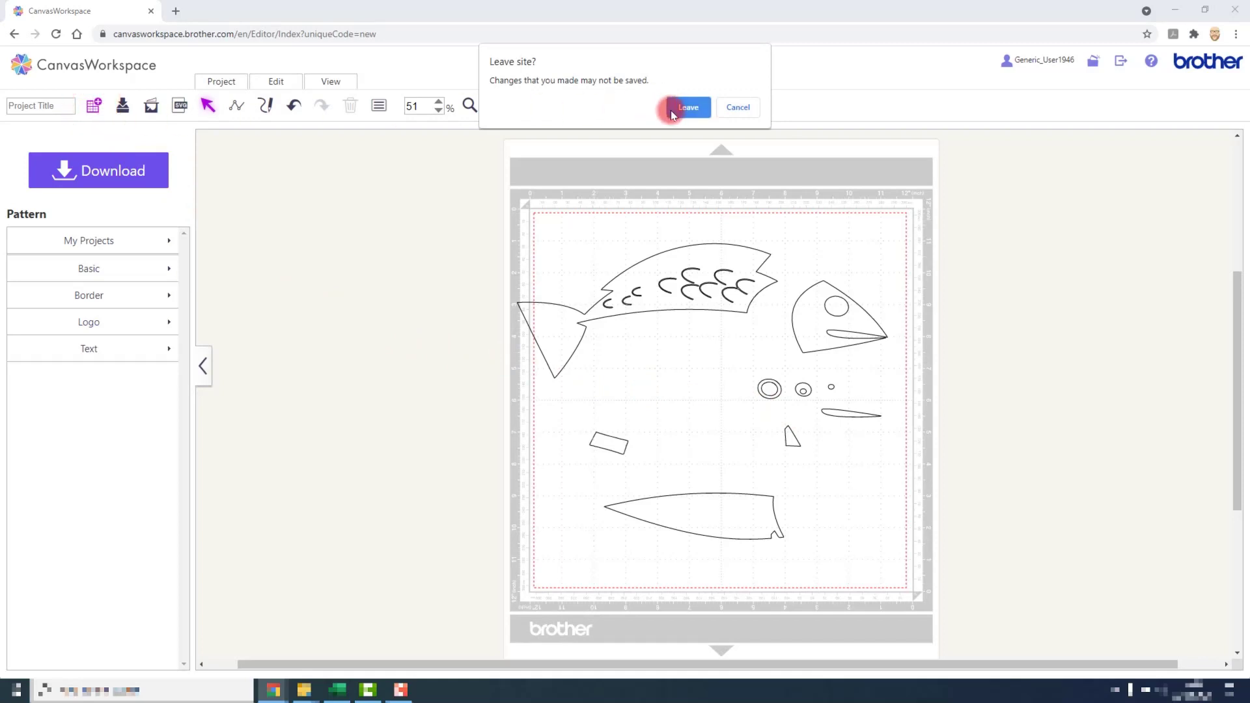
click(673, 114)
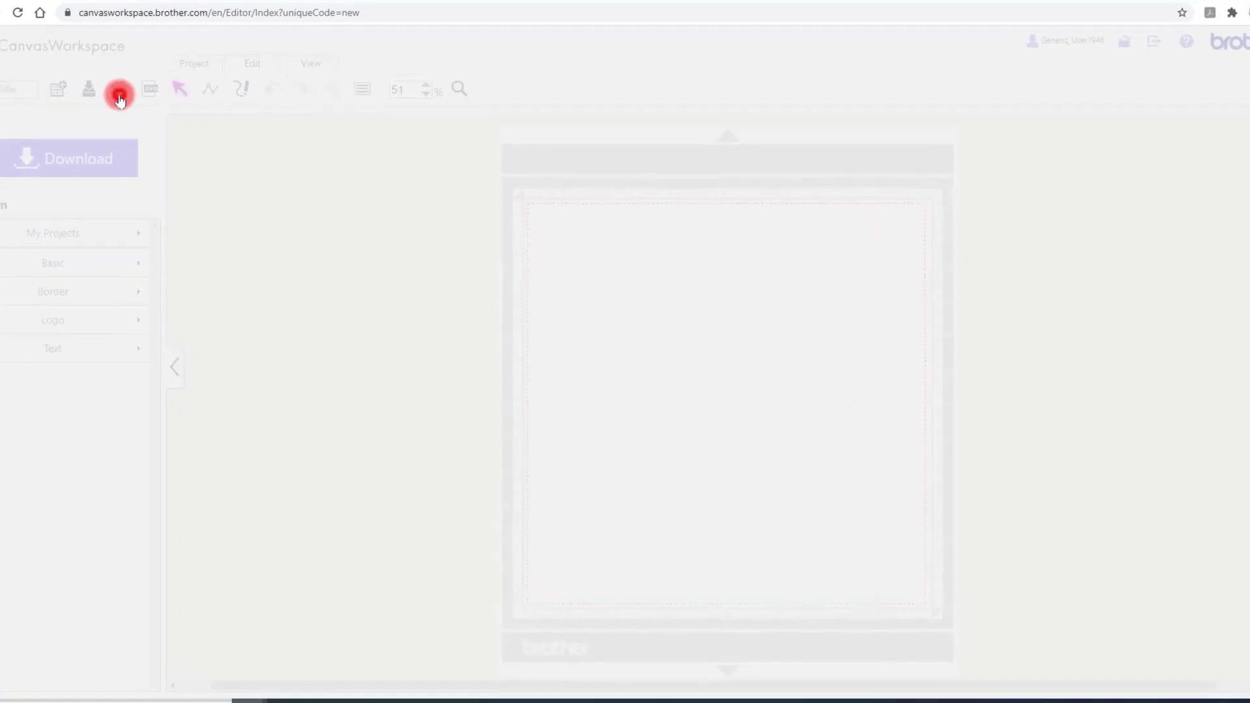
click(120, 98)
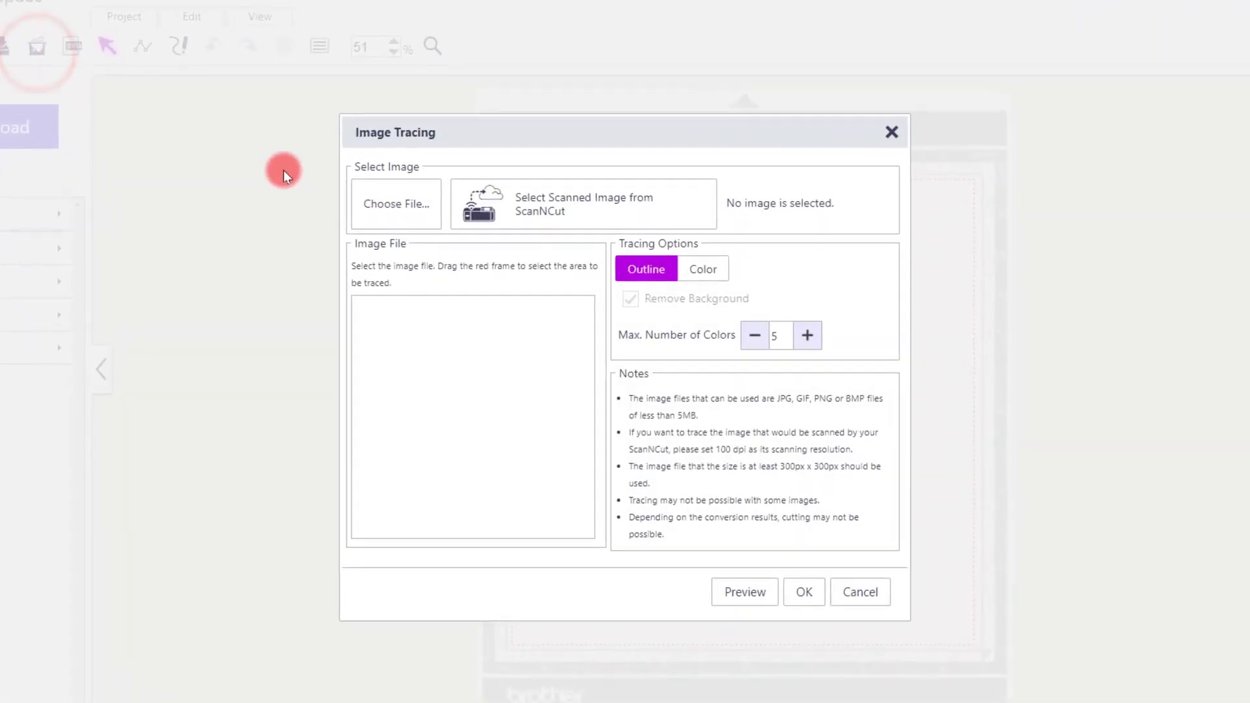
click(419, 228)
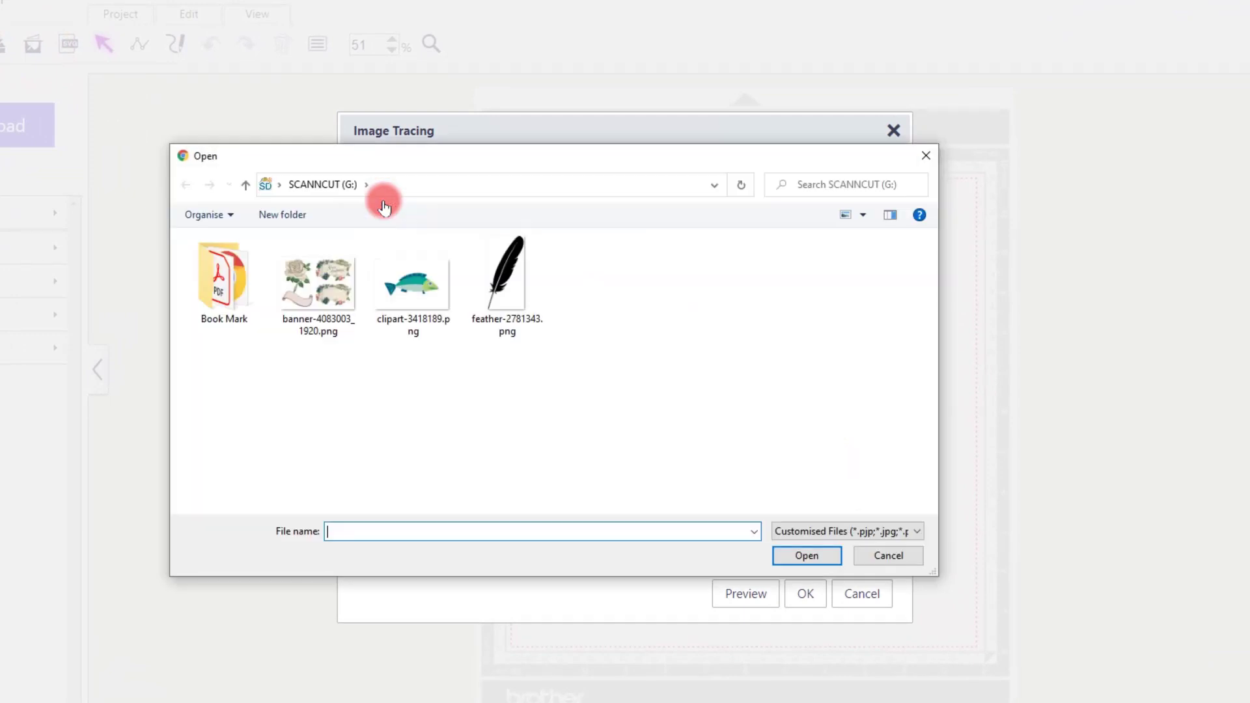
click(326, 276)
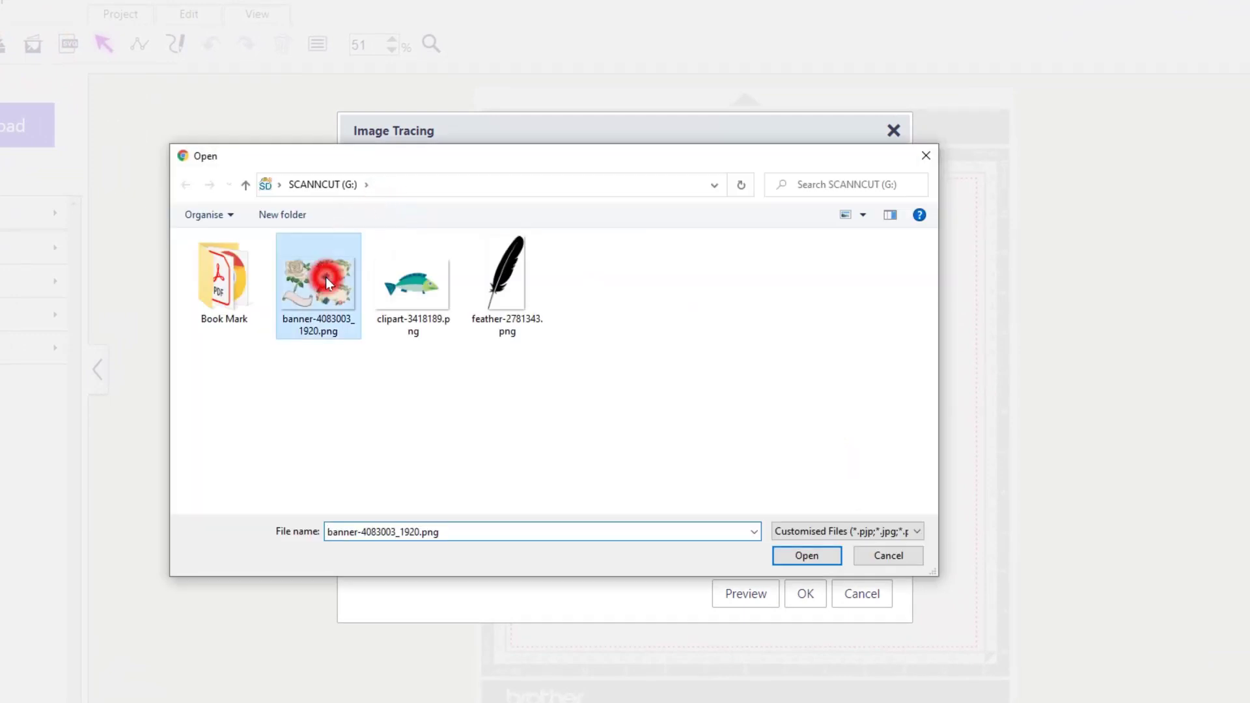
click(795, 556)
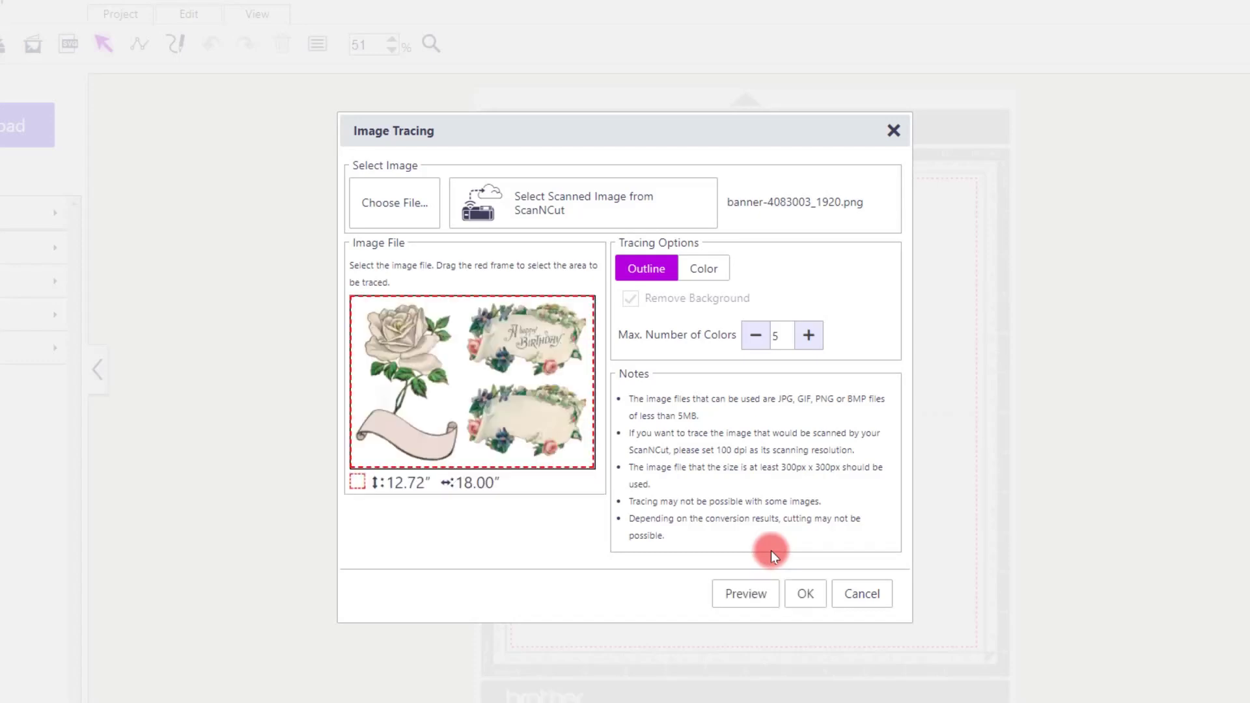
Preview the banner's outline trace, accept it, and paste the image with its outlines onto the mat
click(760, 587)
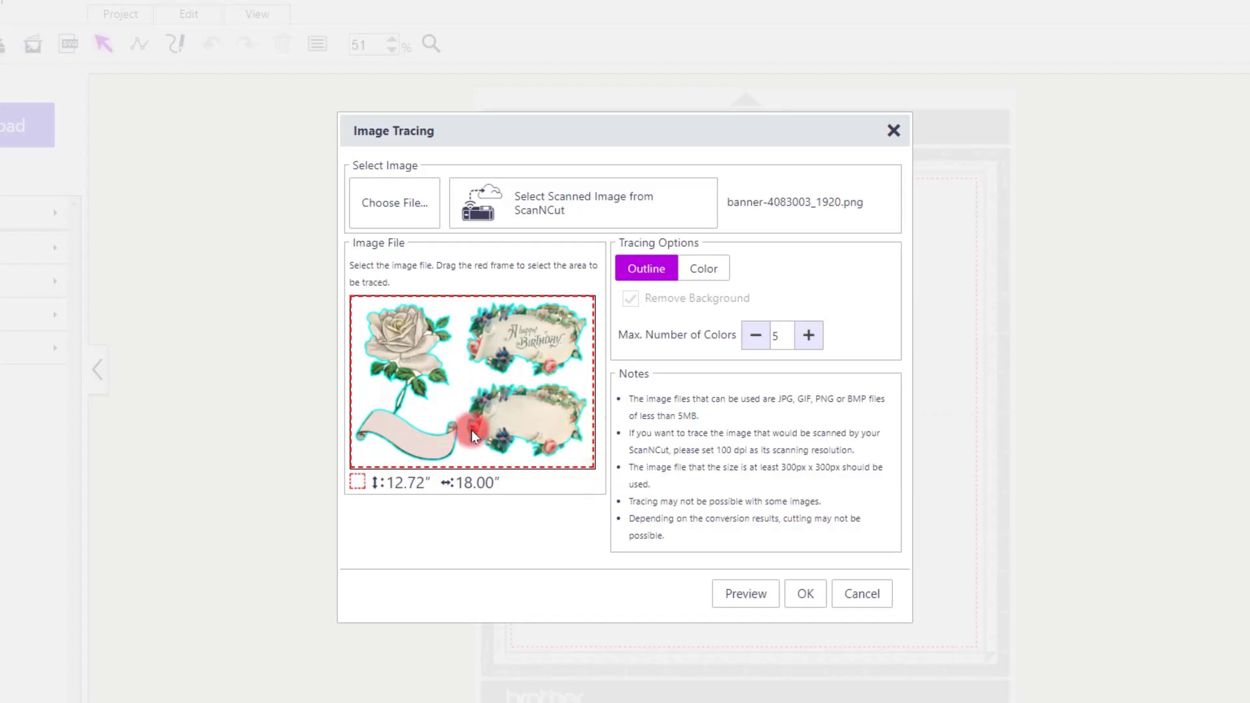
click(793, 595)
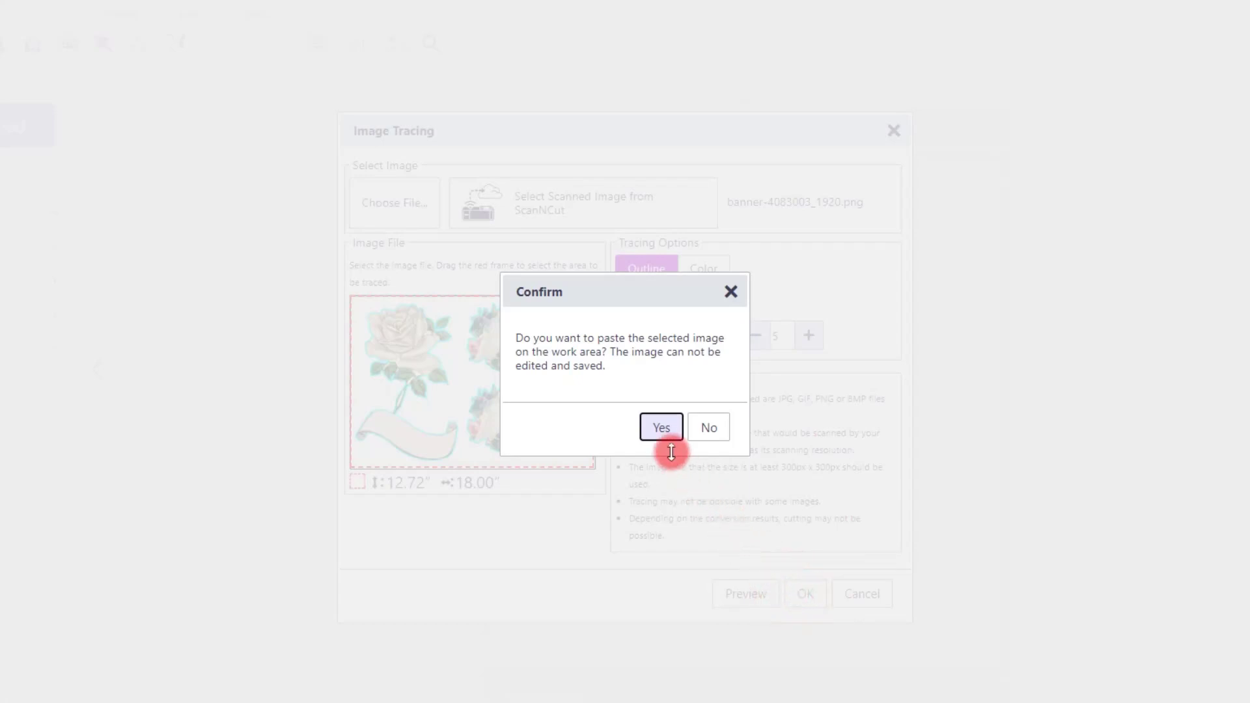
click(661, 430)
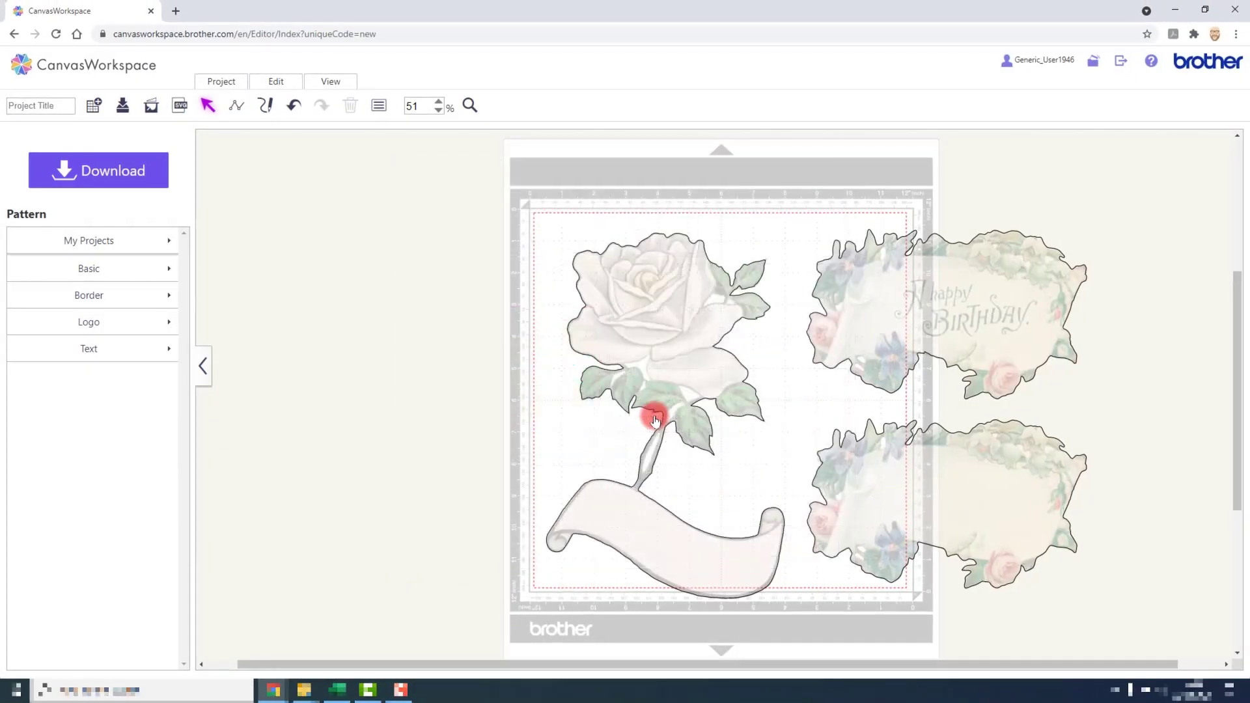
Shrink all traced banner outlines together to 5.28" by 7.73" in the mat's upper-left area
click(654, 420)
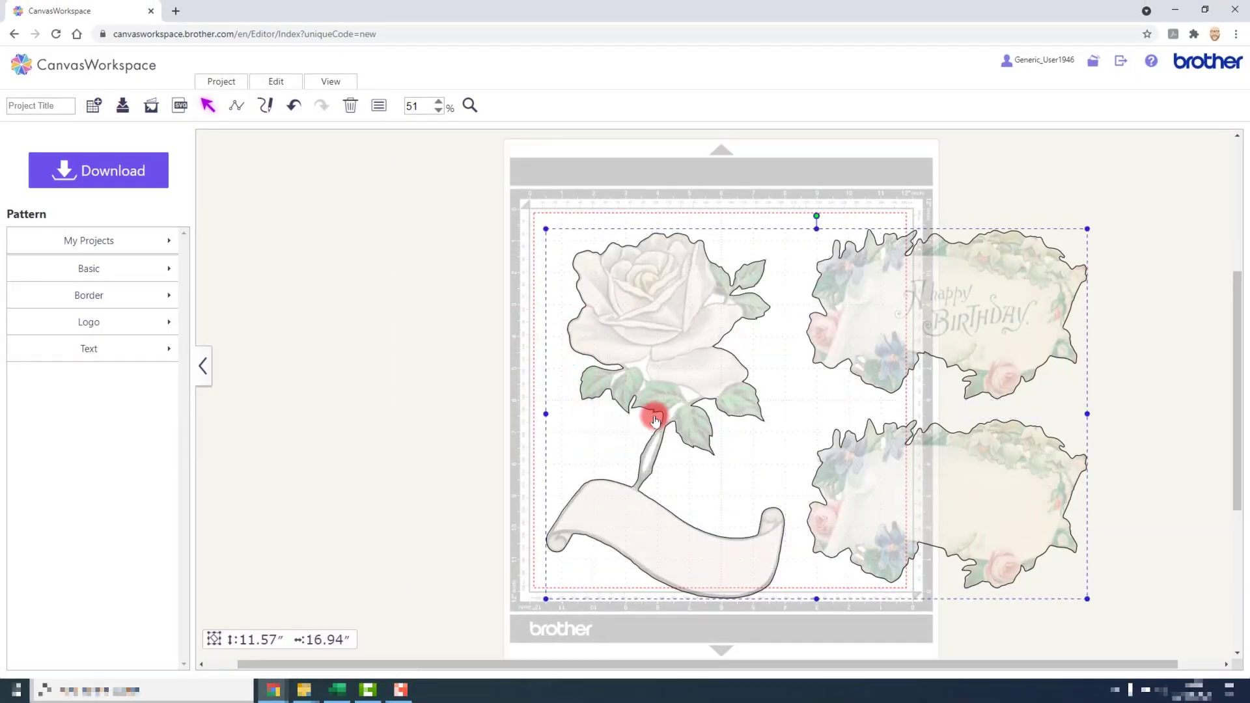
drag(1086, 599, 792, 478)
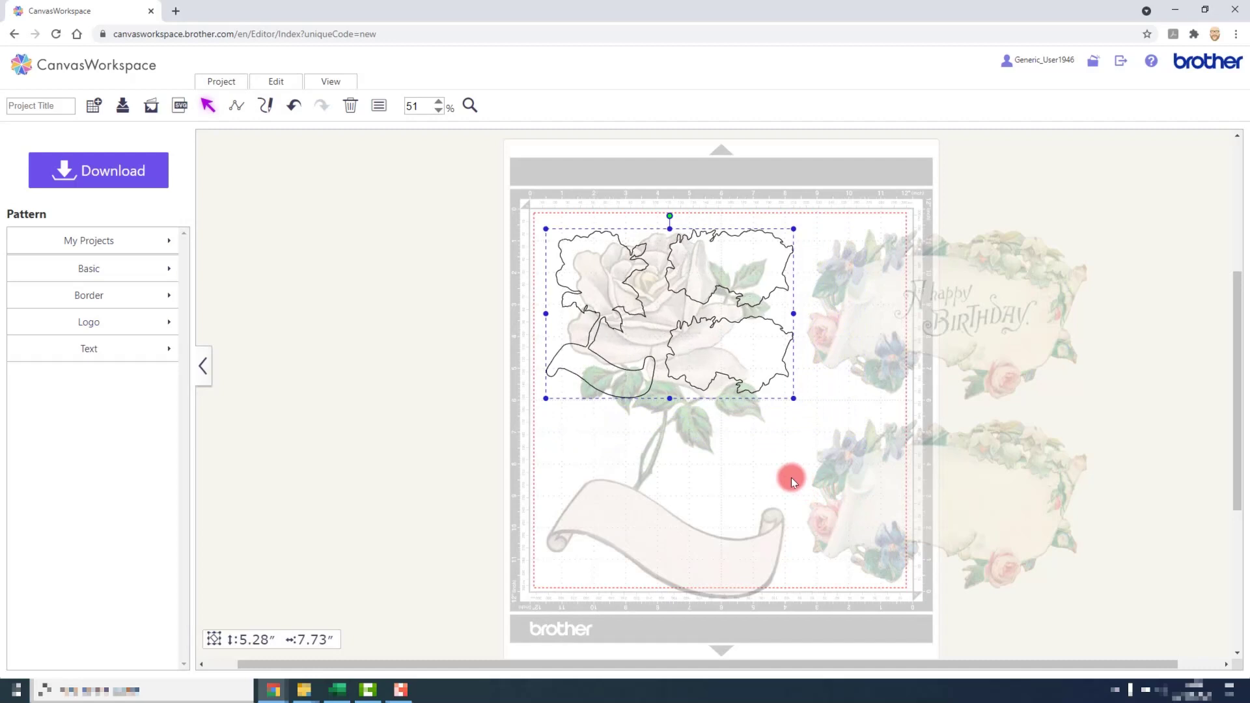
click(791, 478)
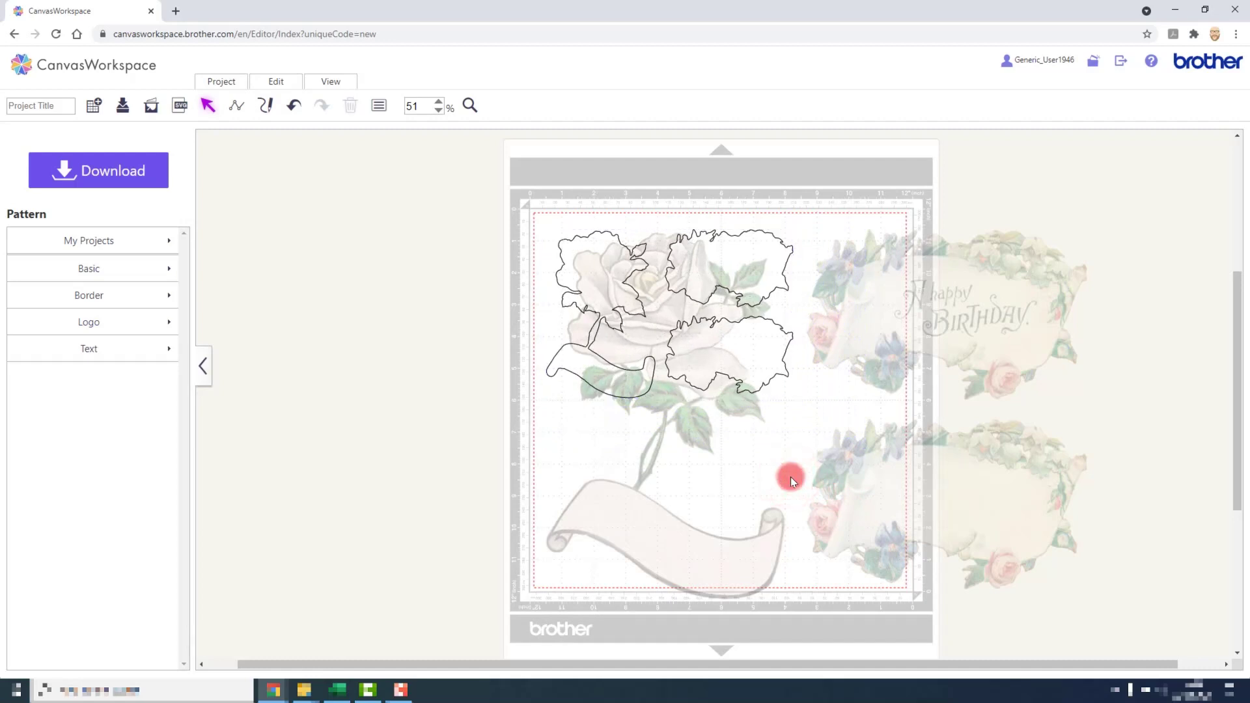